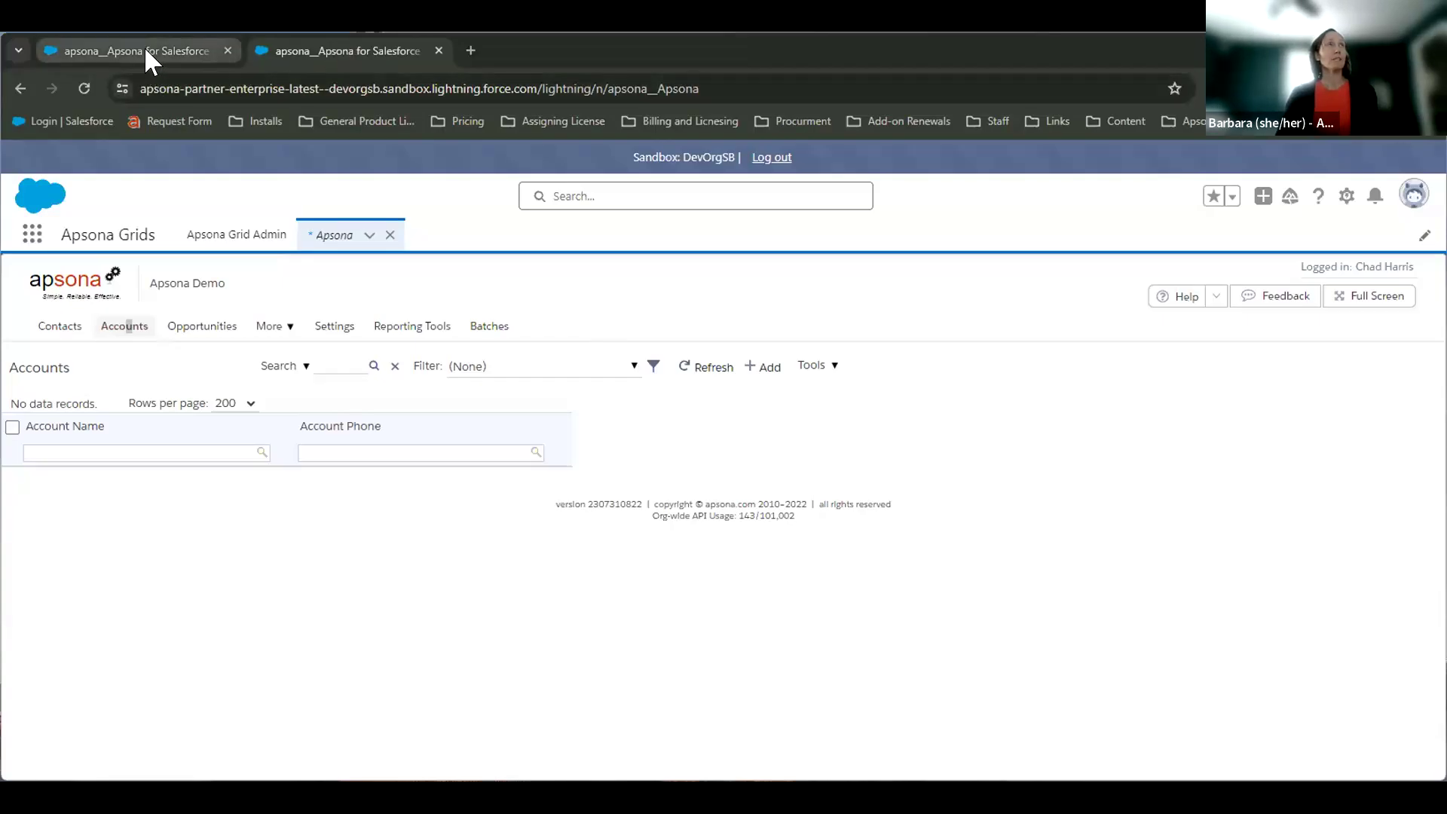
- Switch to the production org's tab showing Apsona Dashboard 1 with its account charts
click(394, 50)
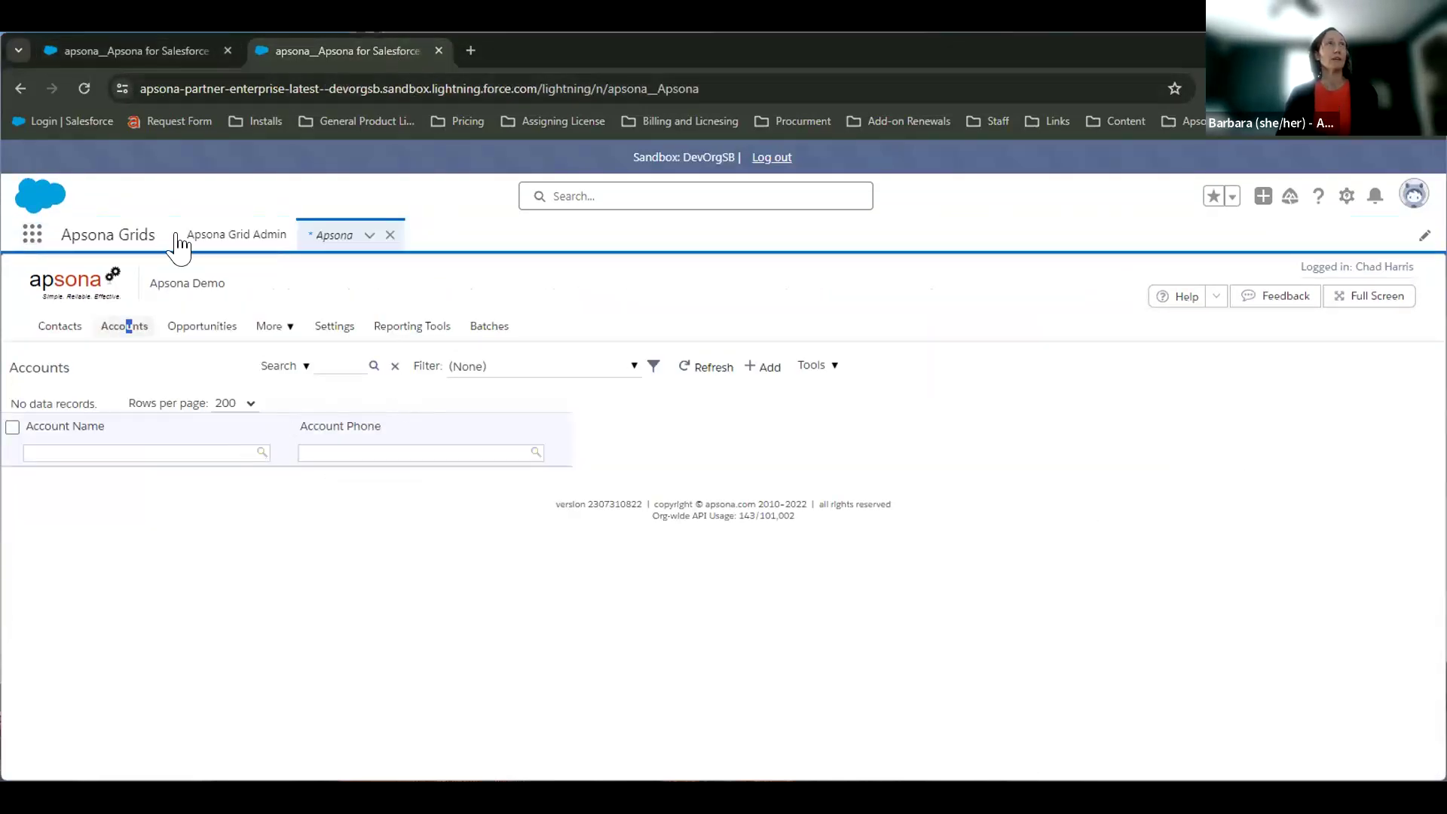
click(129, 53)
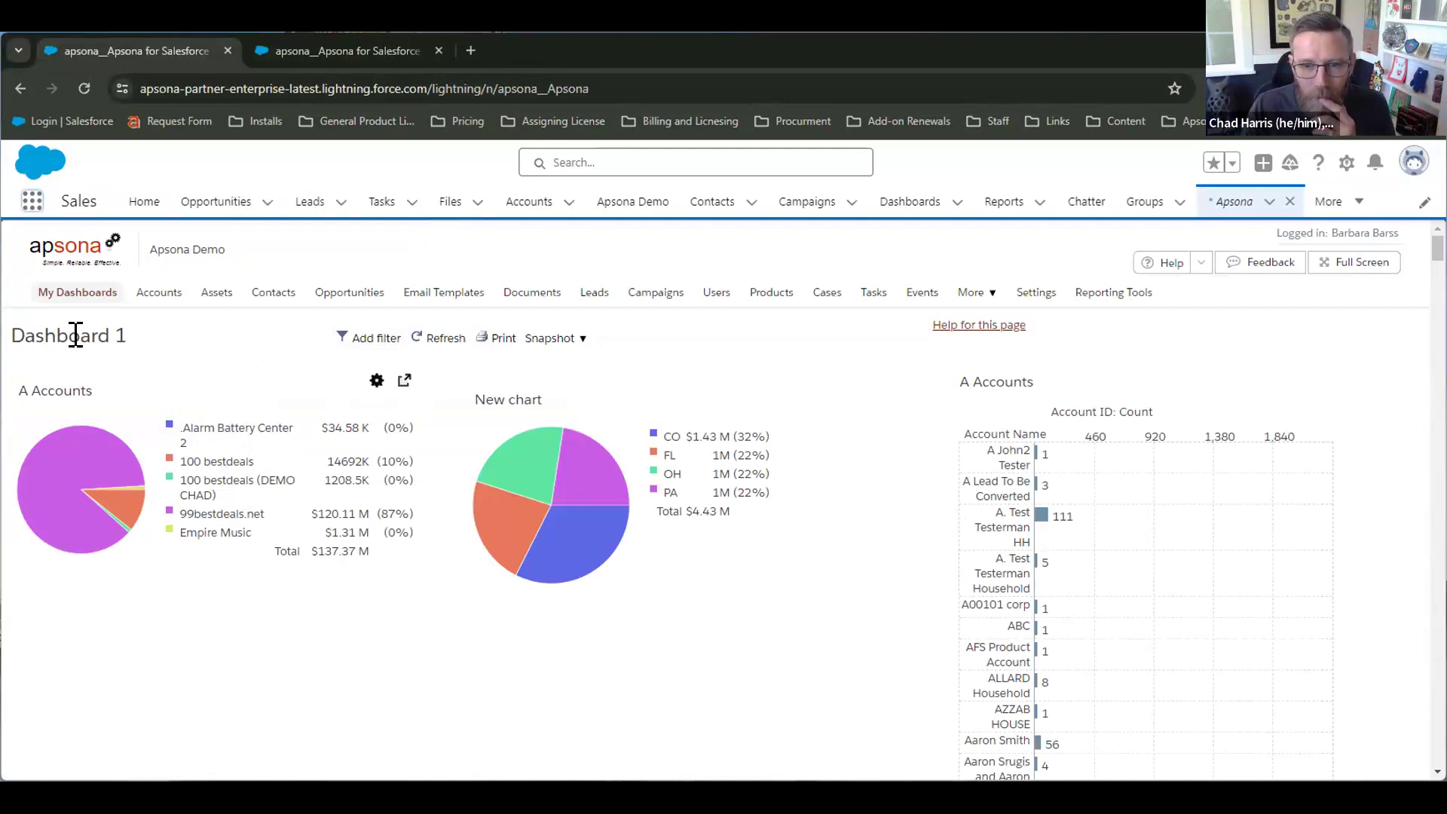
- Show production's Apsona Items list (1,296 items) through Settings > Apsona items
click(1036, 296)
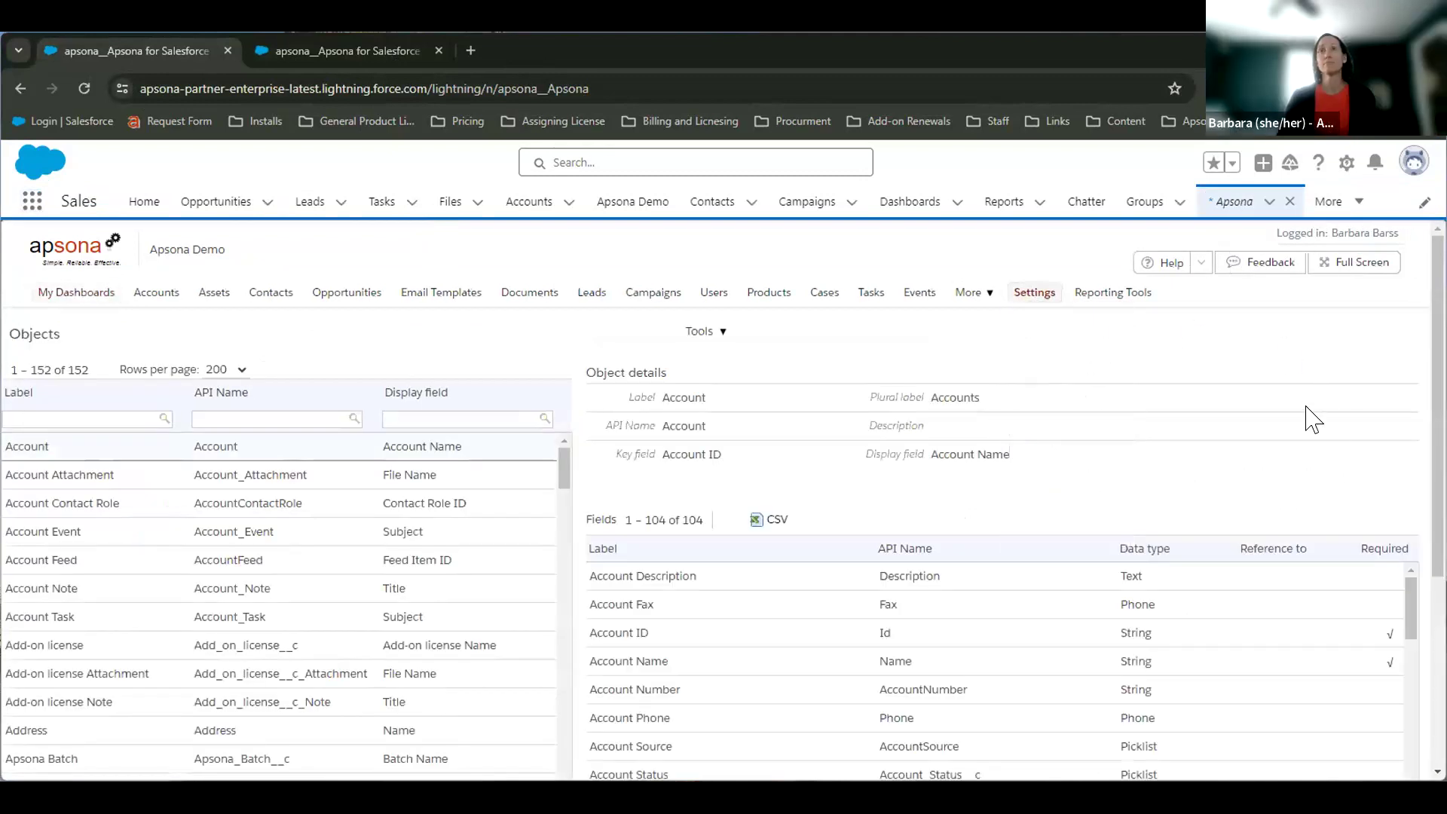
click(1037, 313)
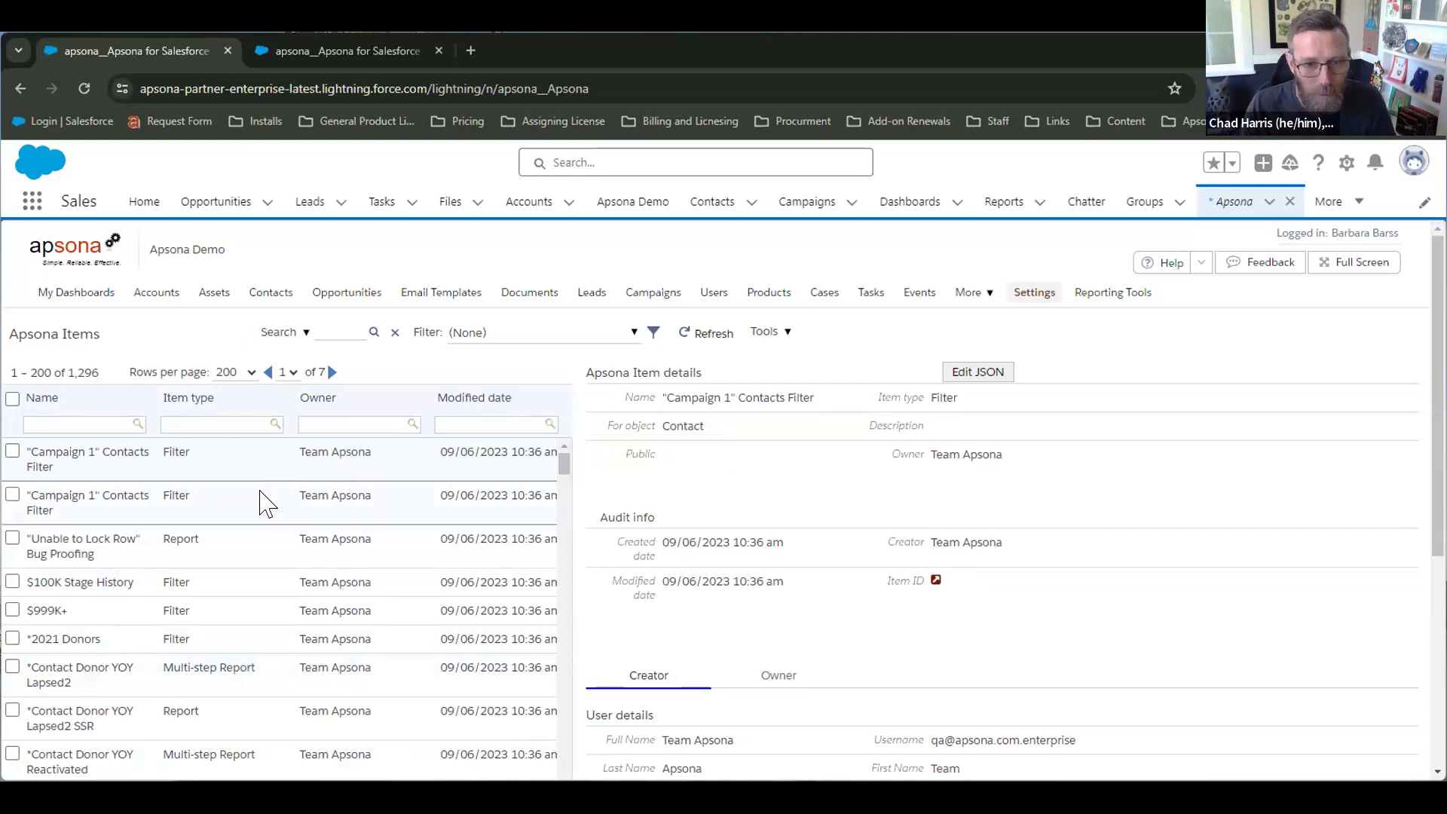
- Export all 1,296 Apsona items to apsona_items.dat using Tools > Export items
click(760, 334)
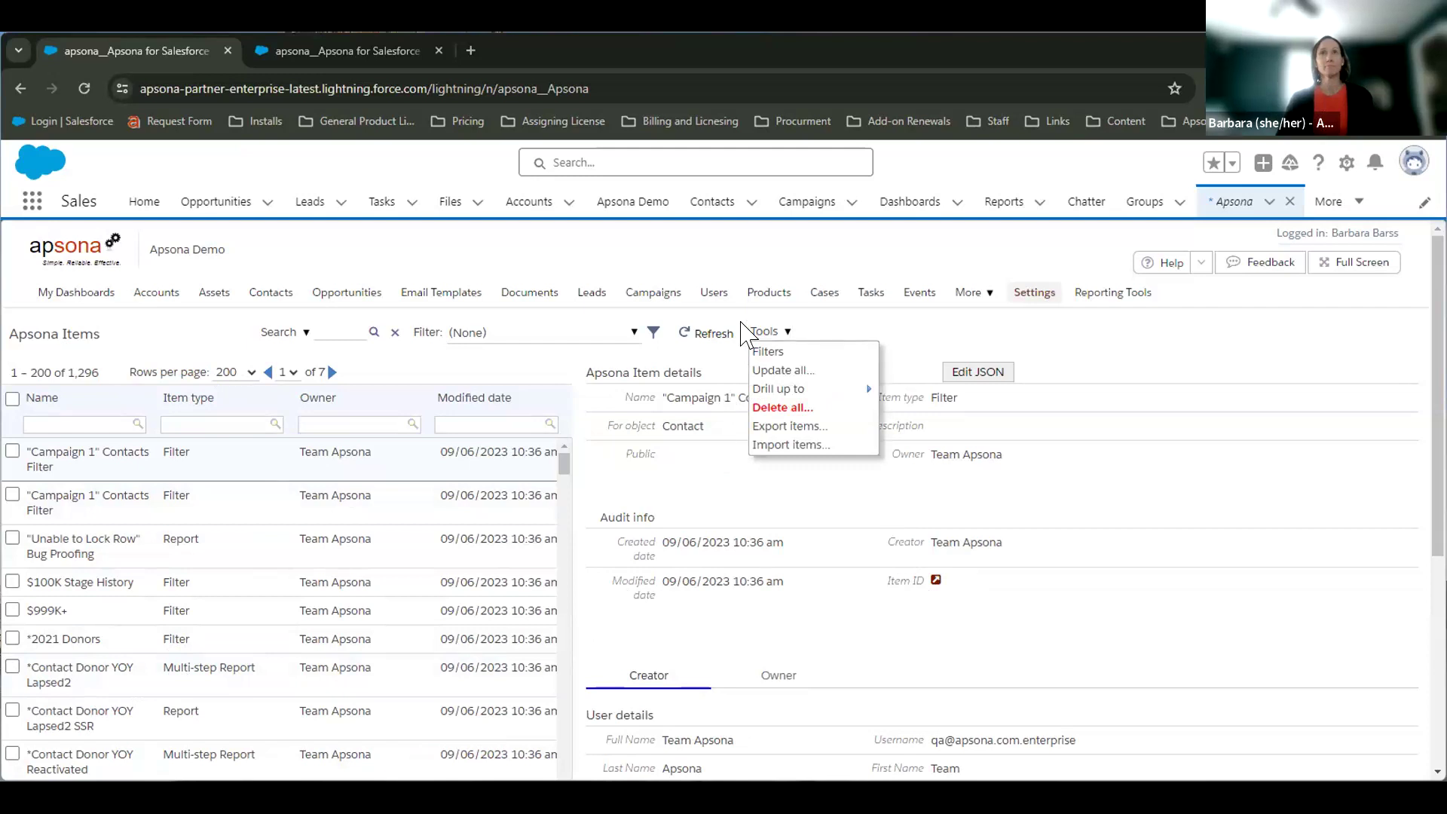
click(783, 427)
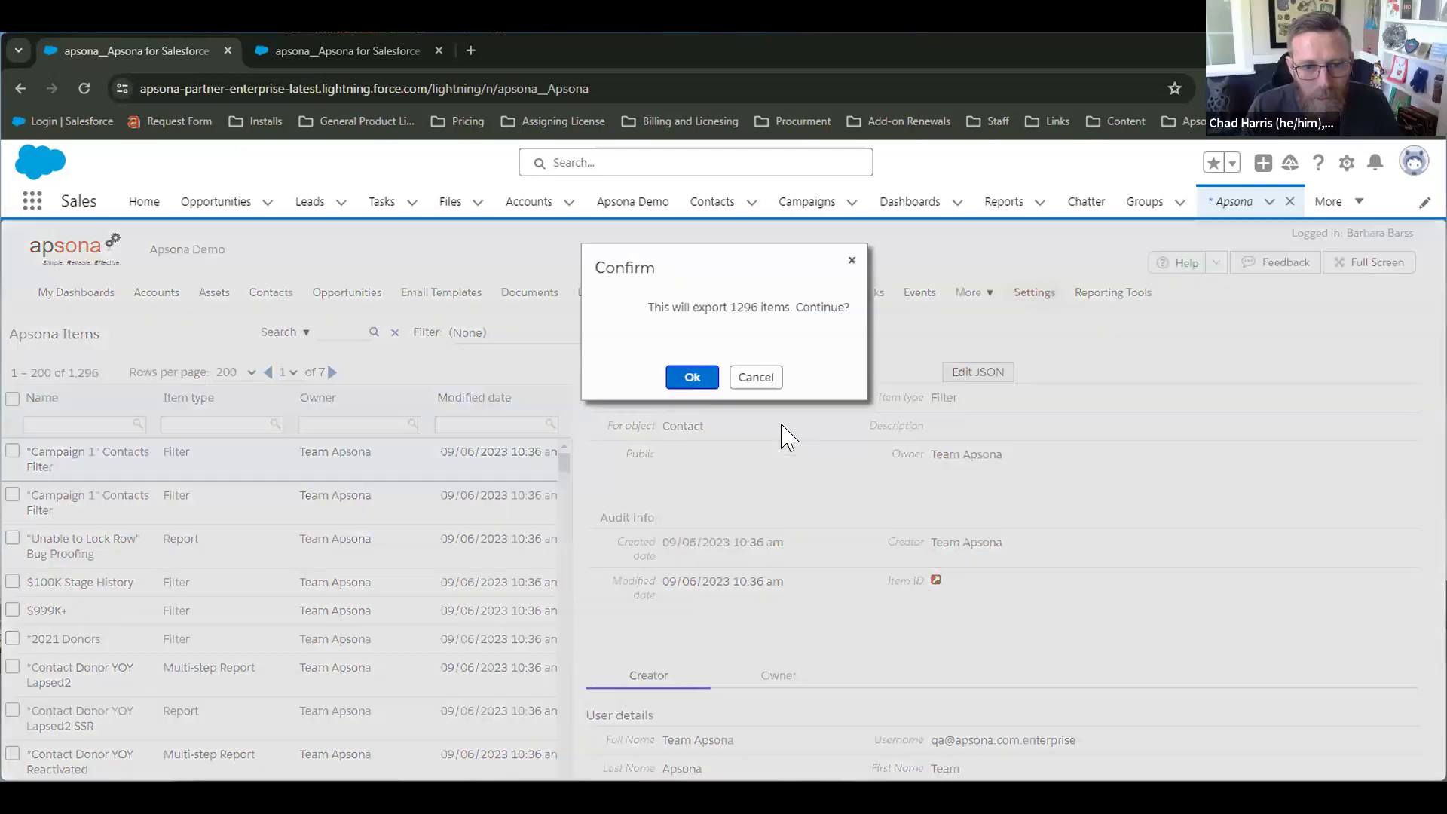
click(693, 381)
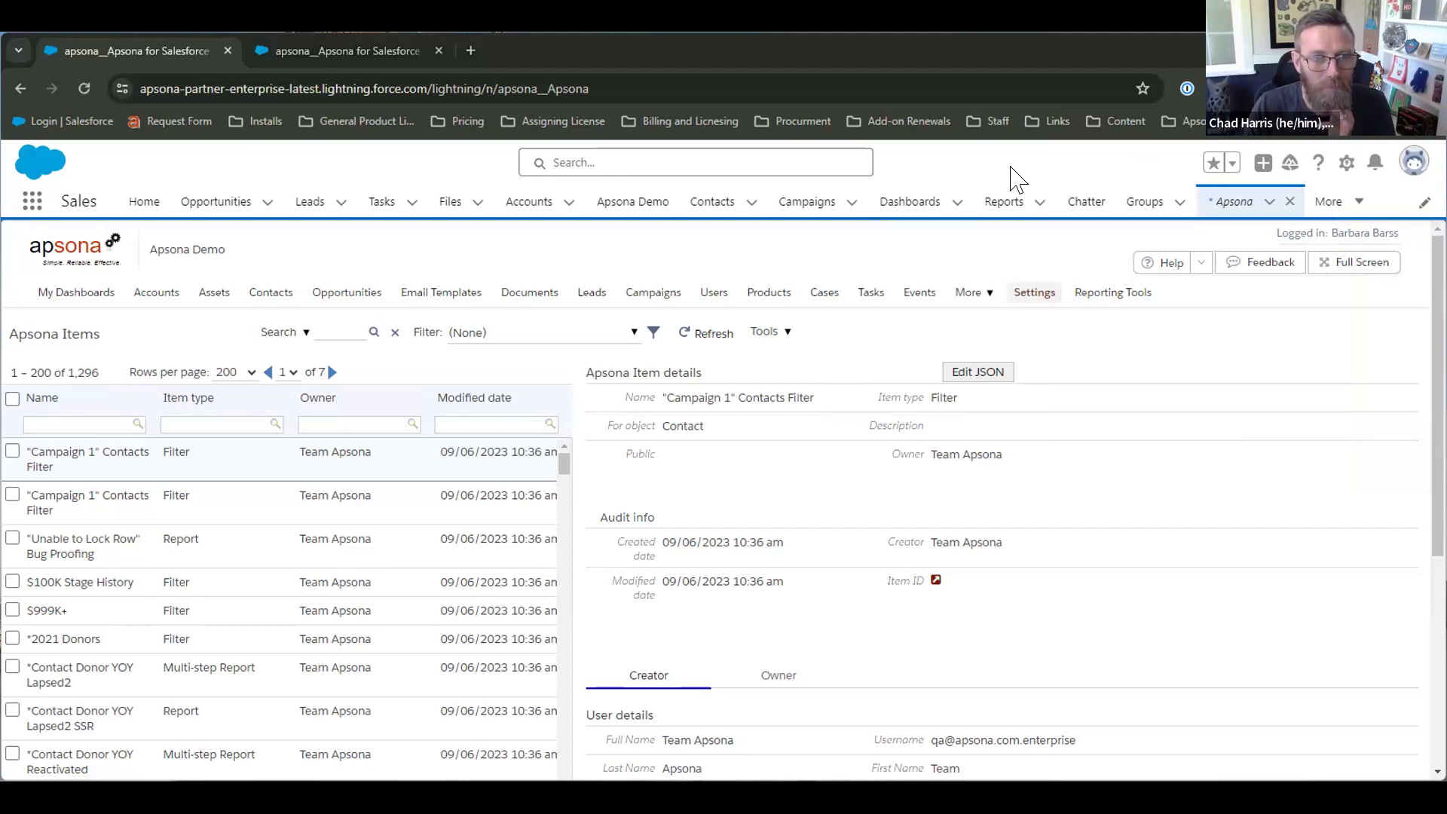
- Switch to the sandbox org and browse its object menus over the empty Accounts grid
click(294, 51)
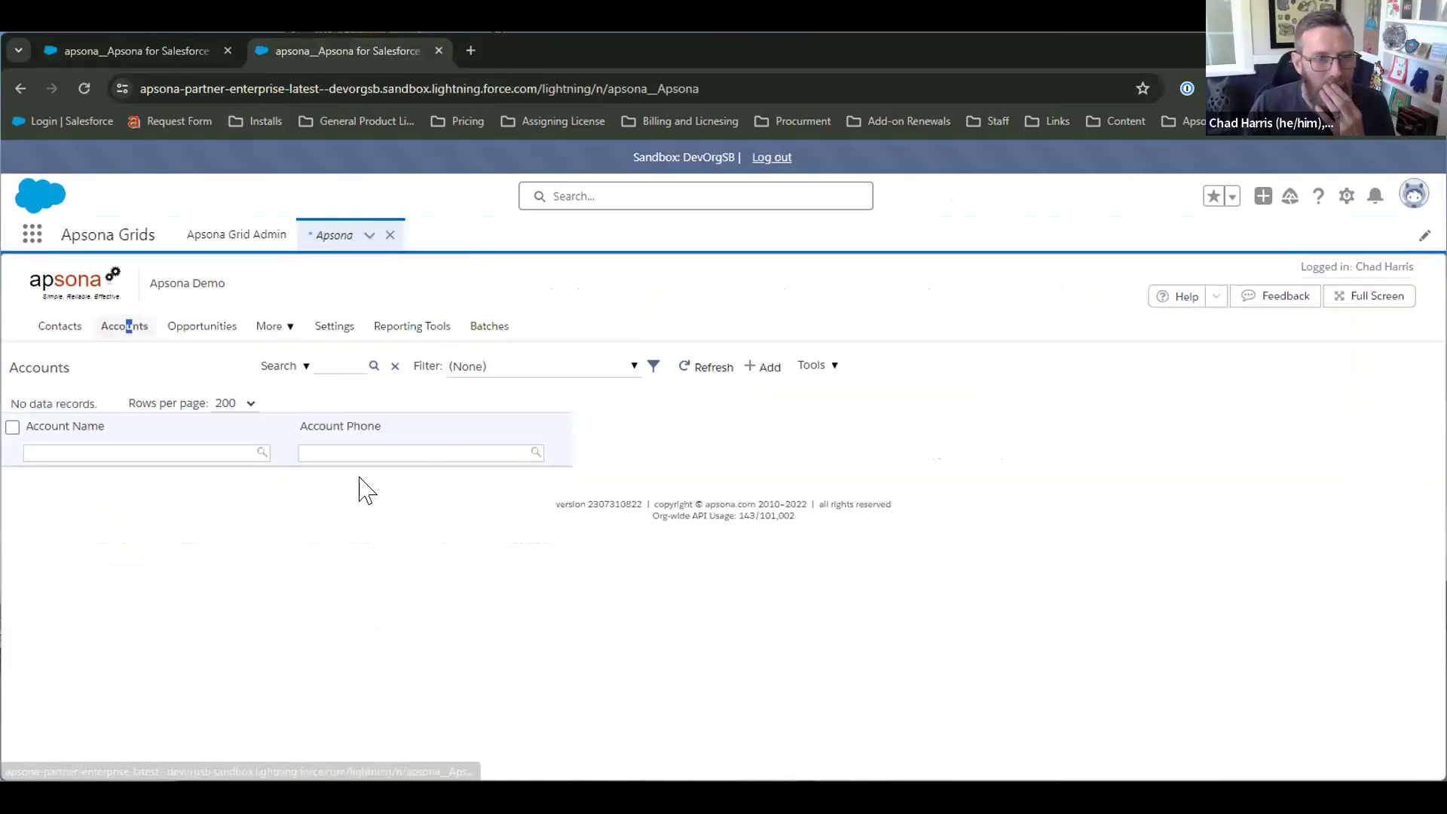
click(288, 332)
click(207, 329)
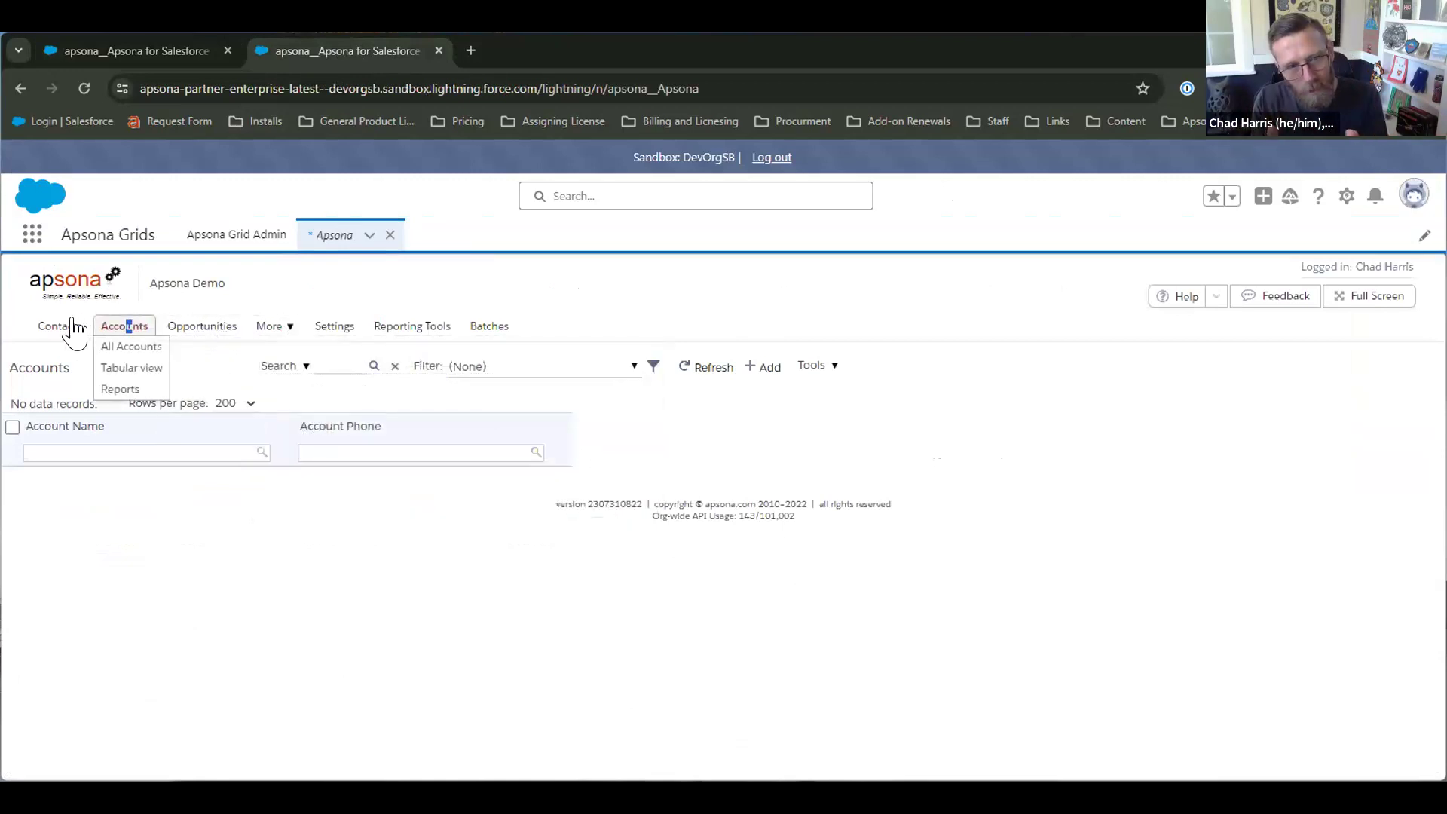
mouse_move(66, 331)
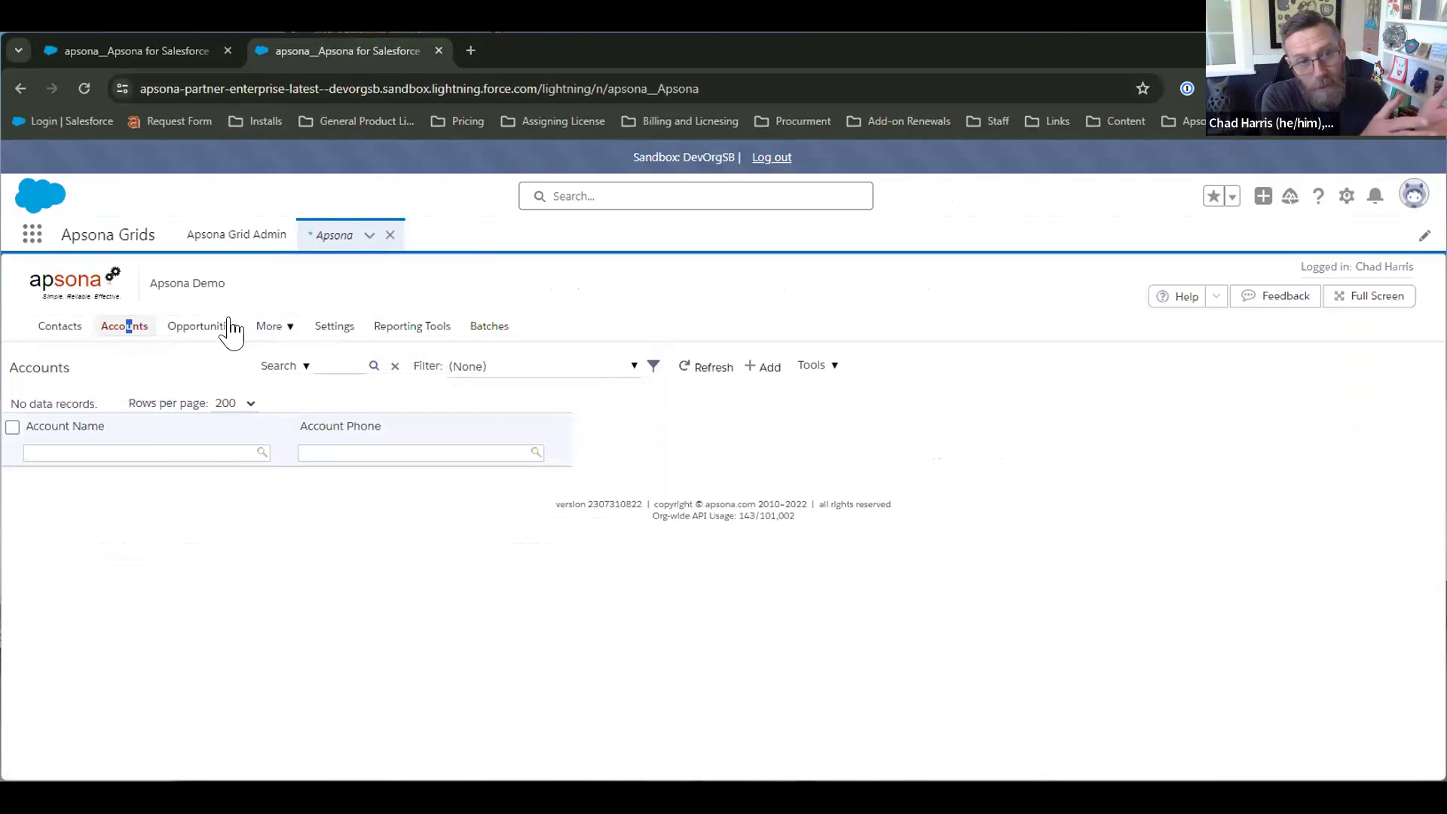
mouse_move(234, 335)
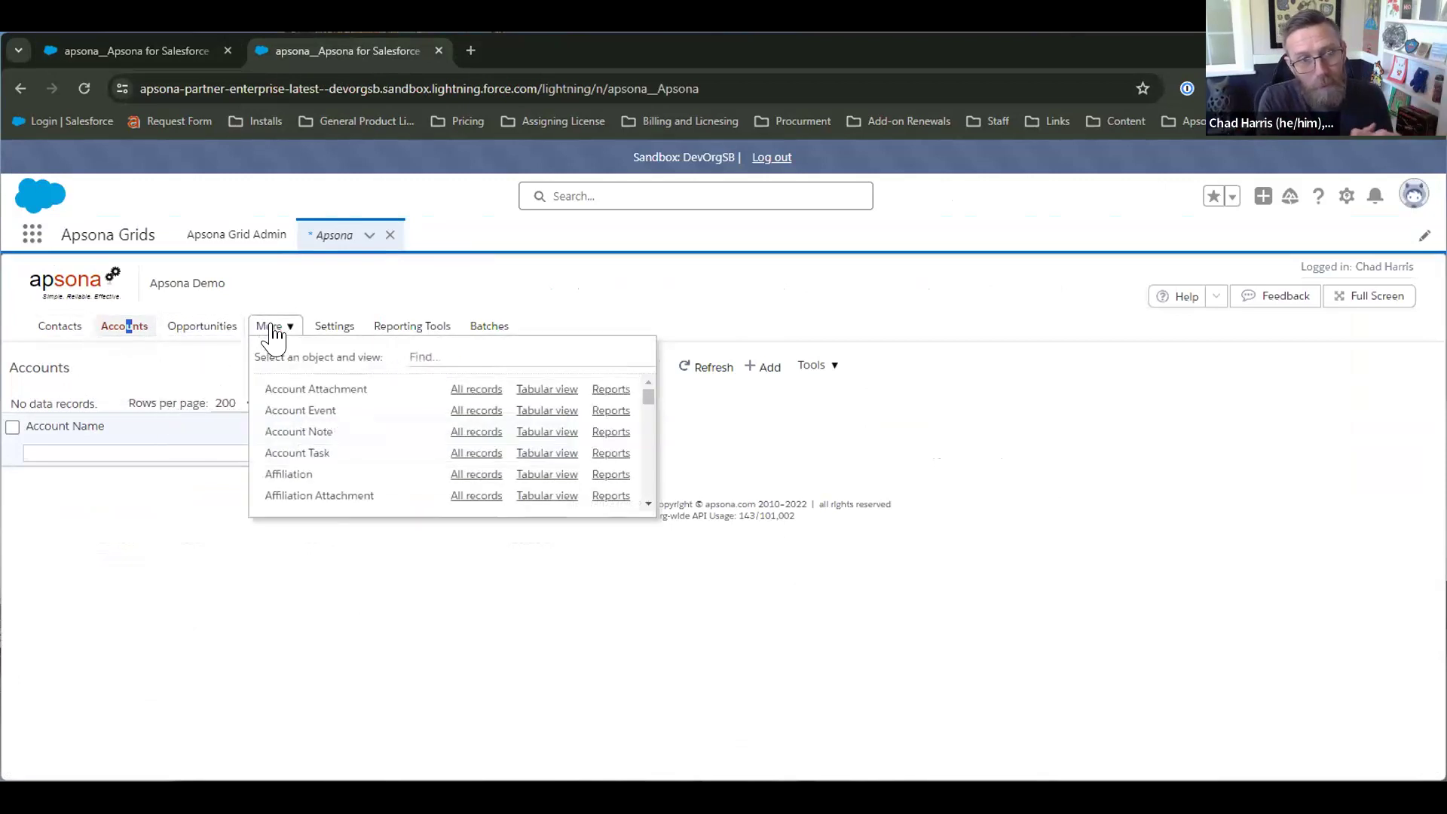
mouse_move(327, 336)
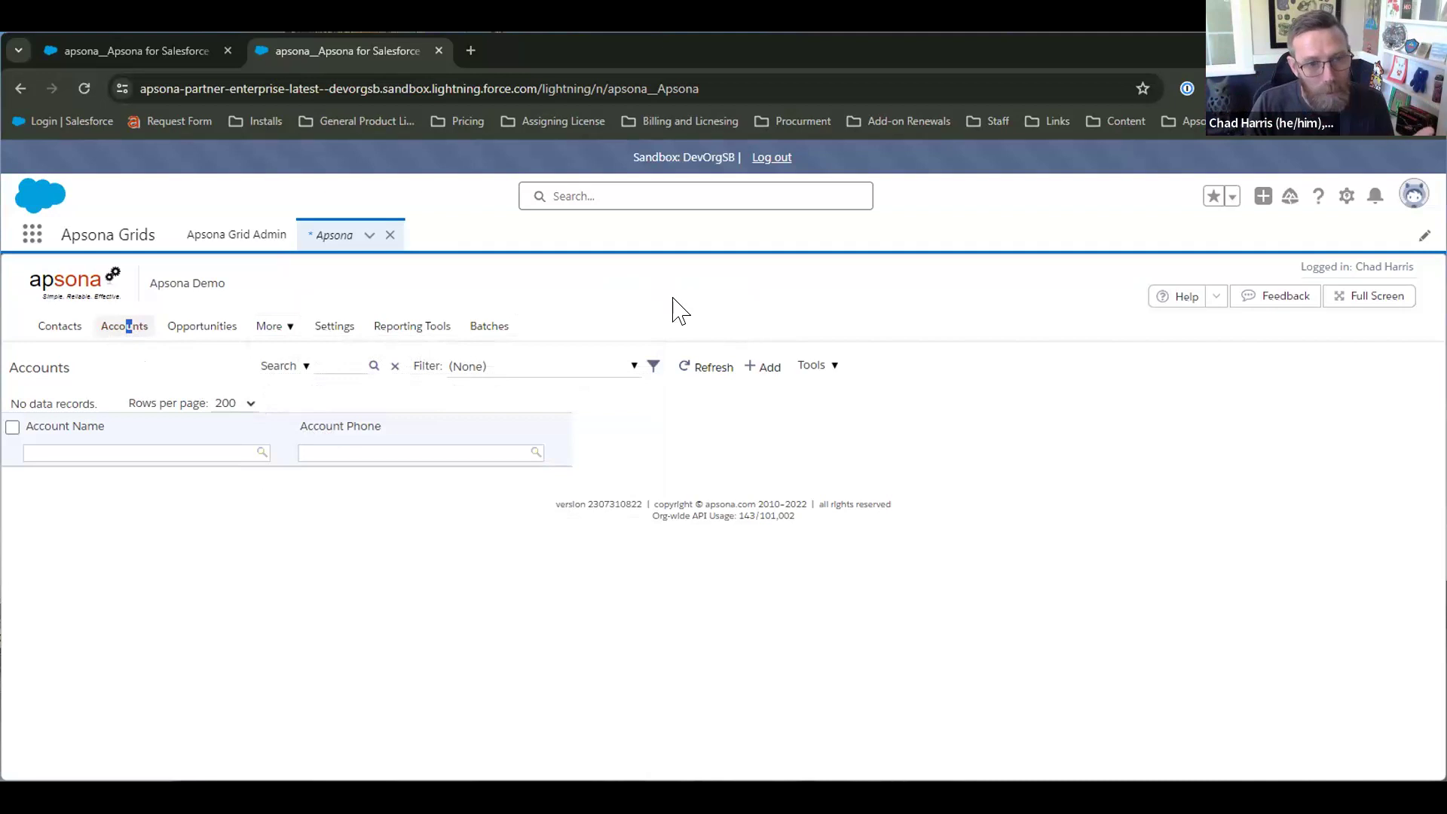
- Go to the sandbox's Apsona Items list and start an Apsona items import
click(319, 332)
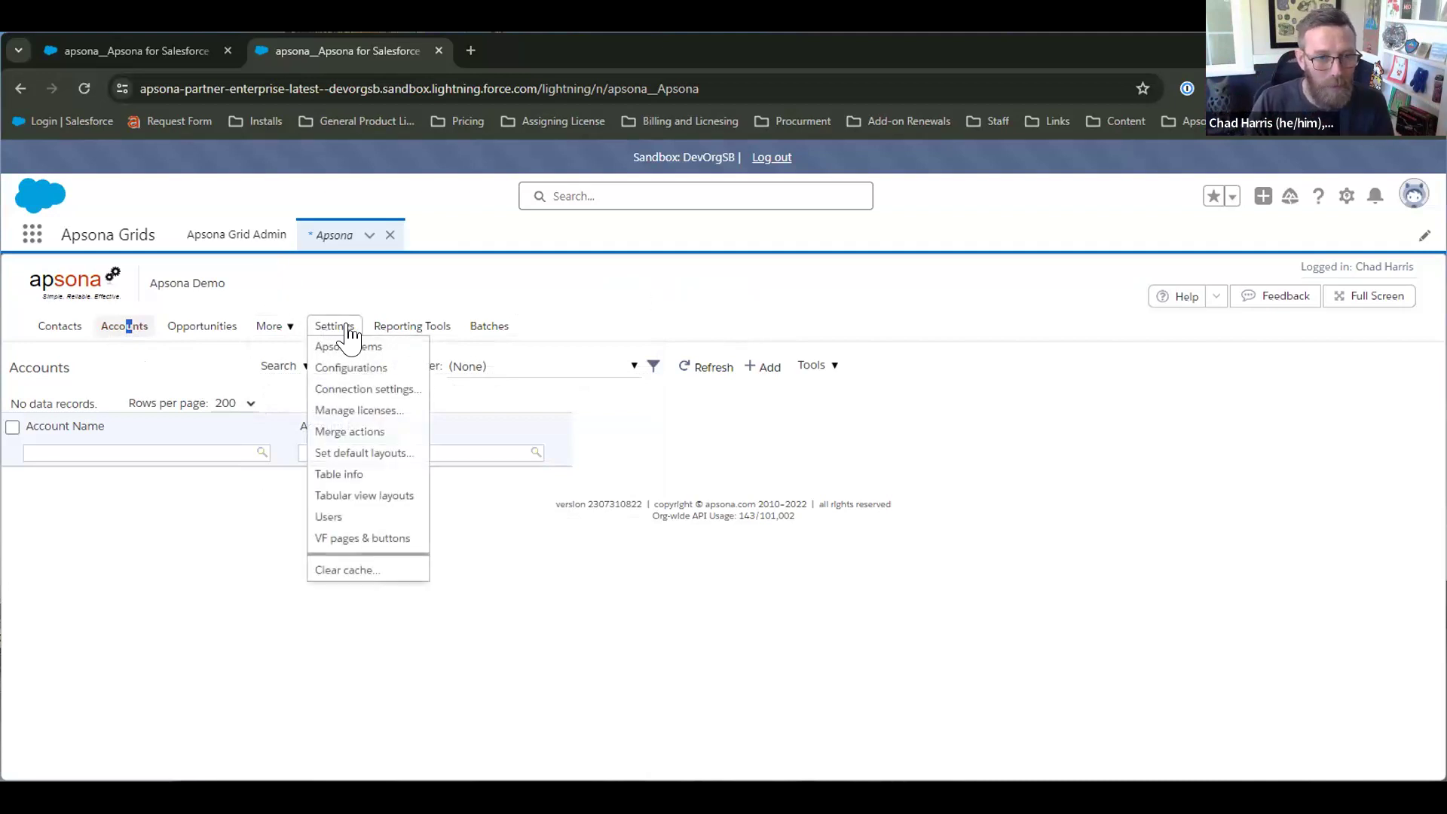
click(373, 350)
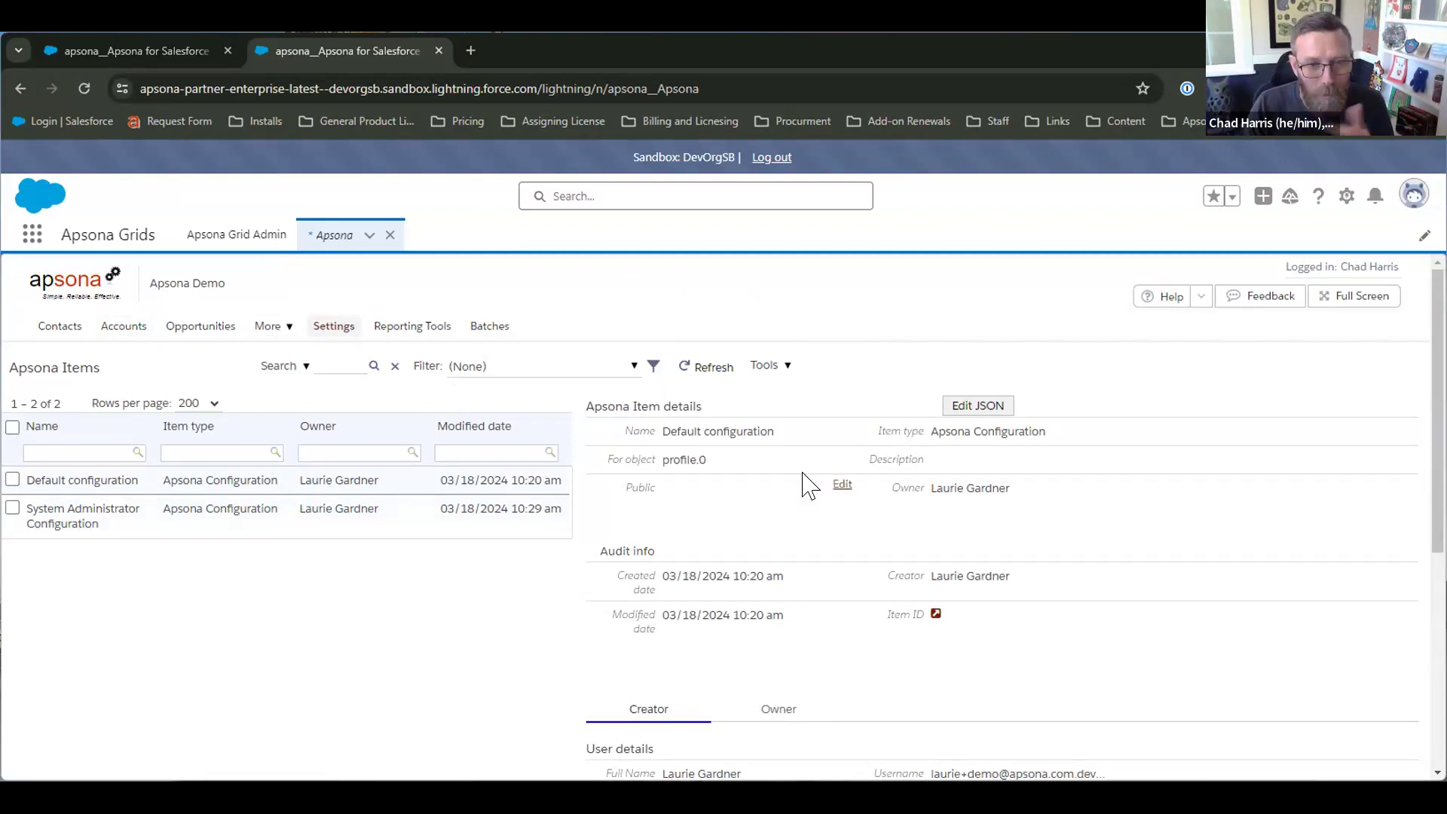
click(760, 368)
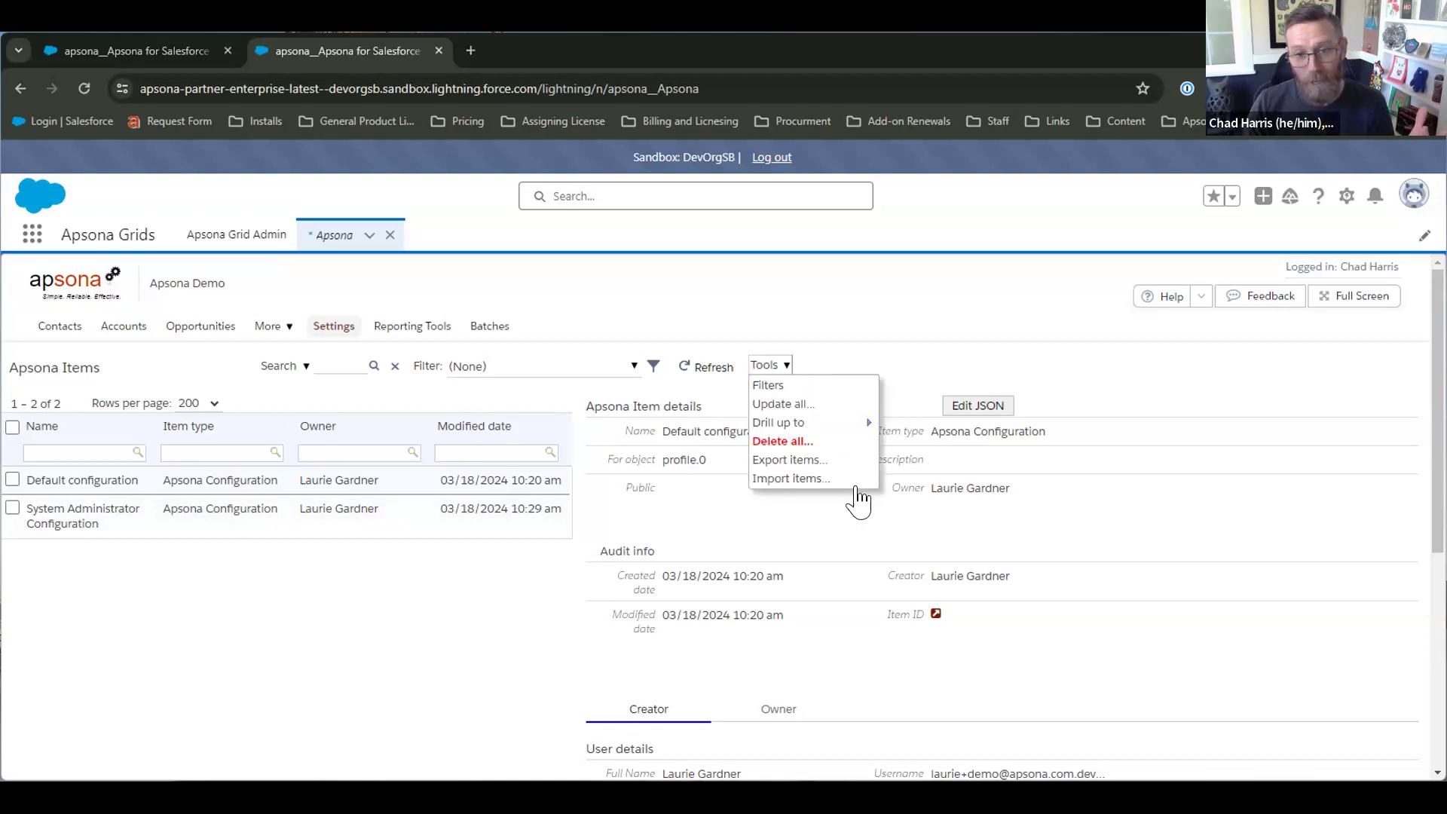
click(799, 479)
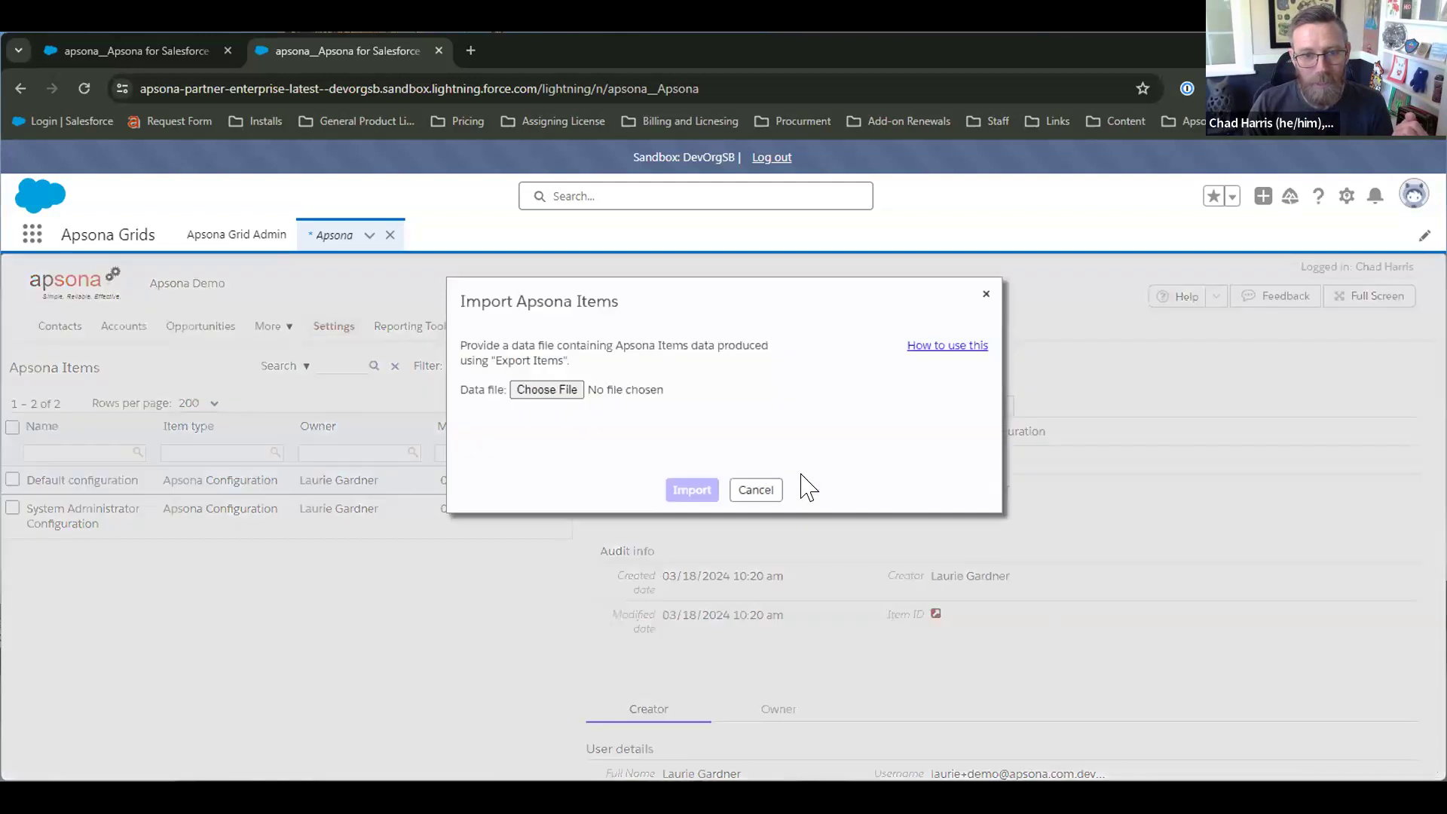
- Choose apsona_items.dat as the file and import its items into the sandbox
click(531, 394)
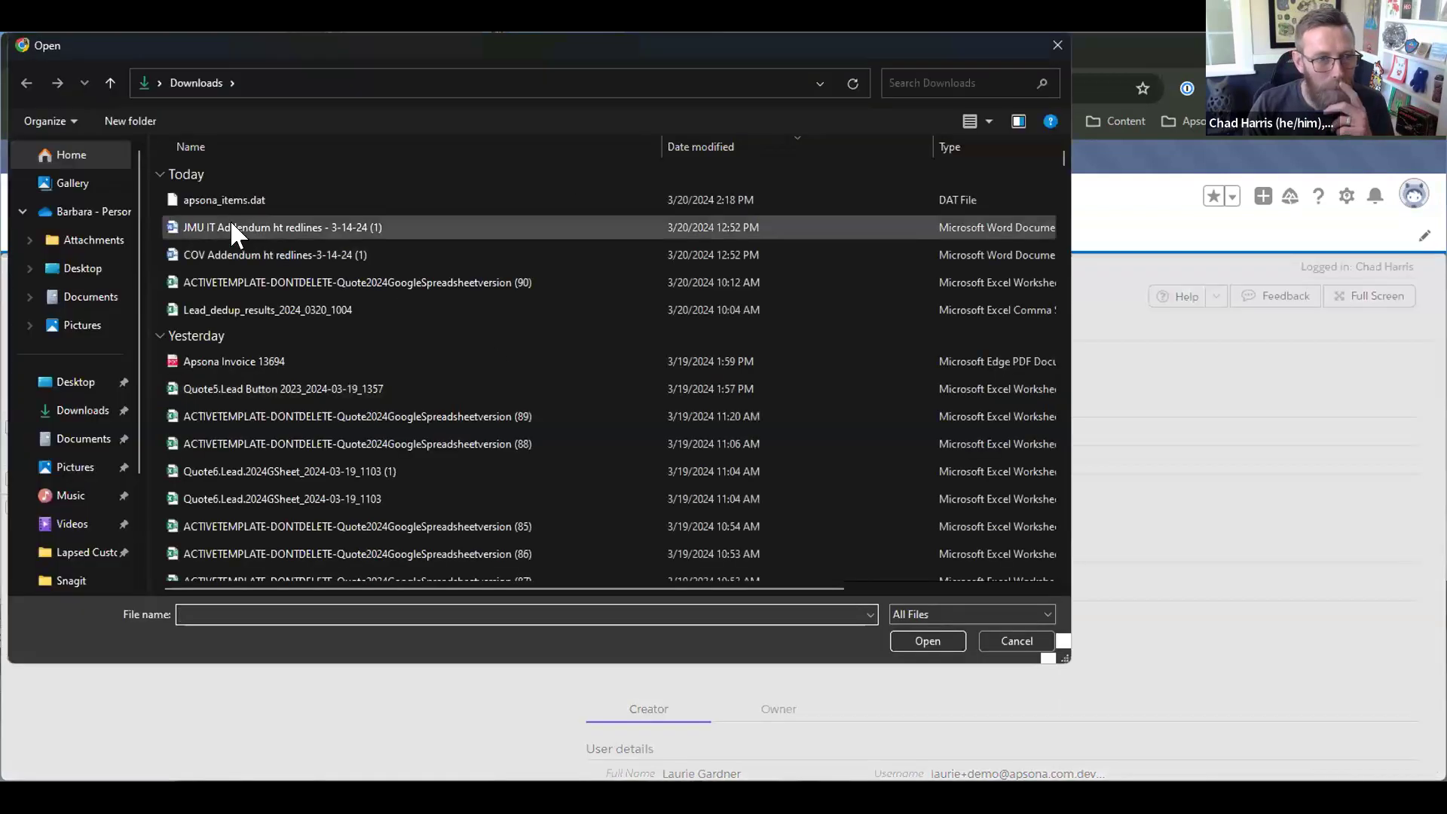
click(228, 200)
click(910, 644)
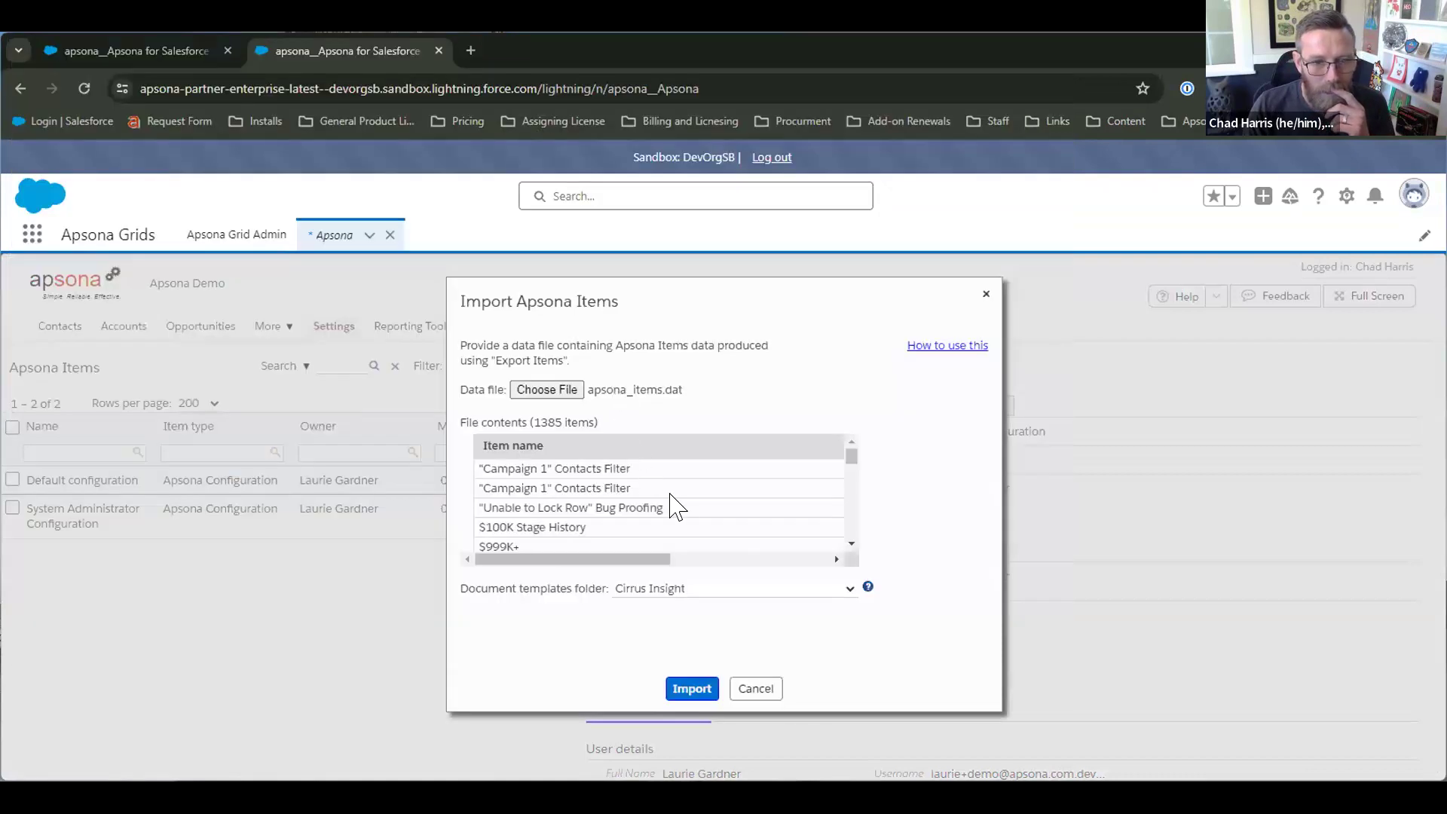
click(693, 691)
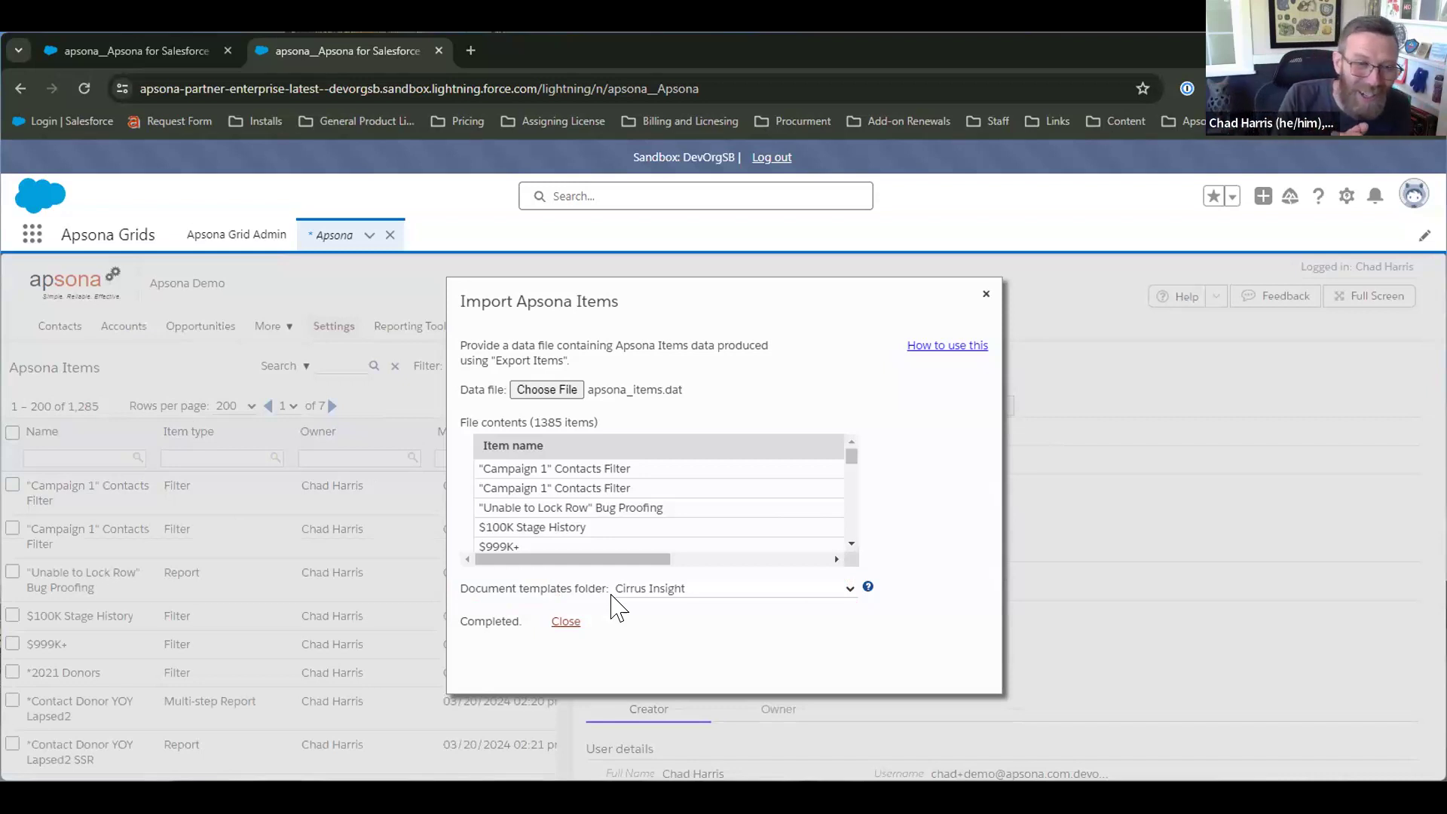
click(565, 622)
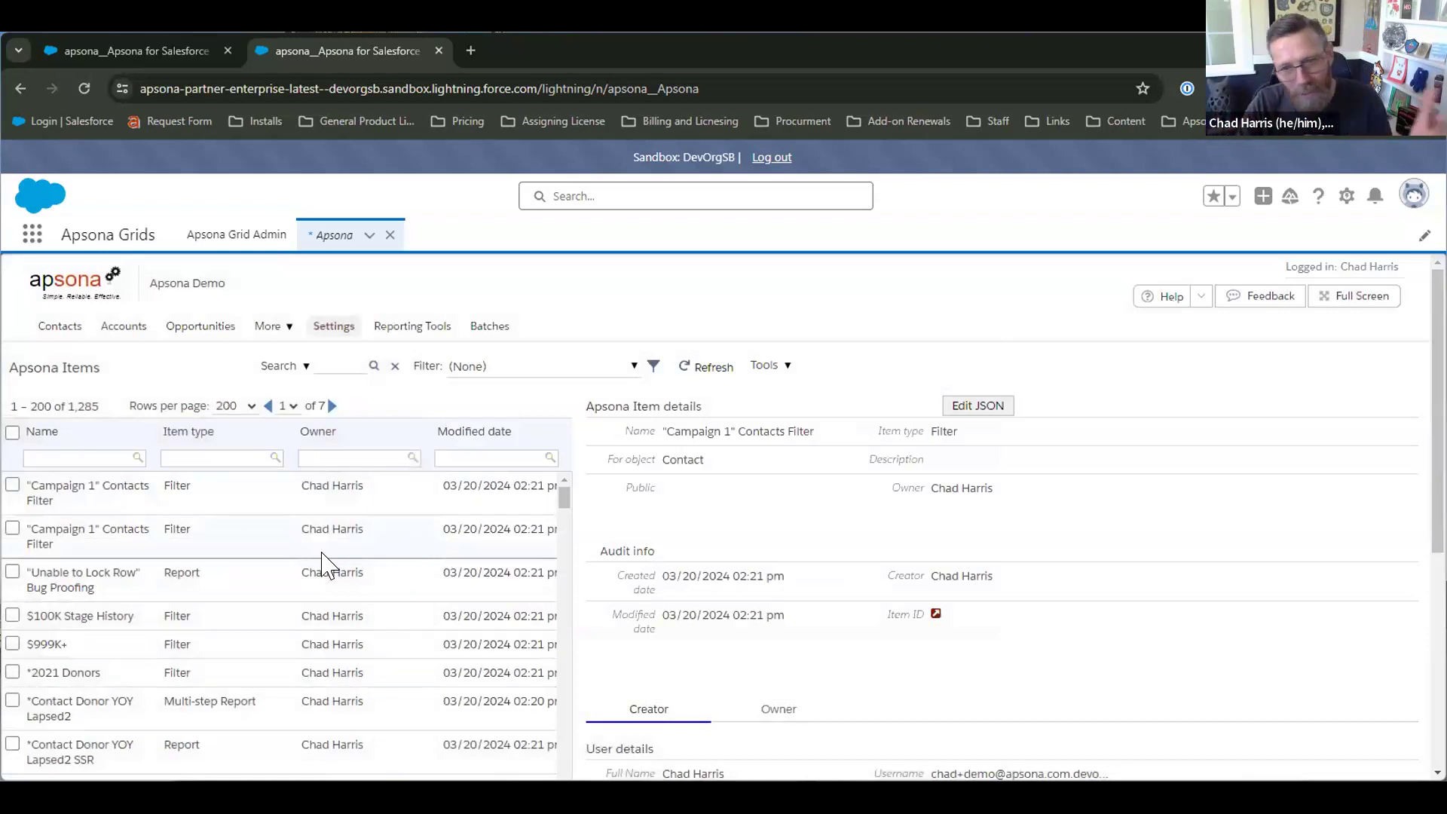
scroll(324, 565, down, 3)
scroll(234, 716, down, 2)
scroll(317, 685, down, 2)
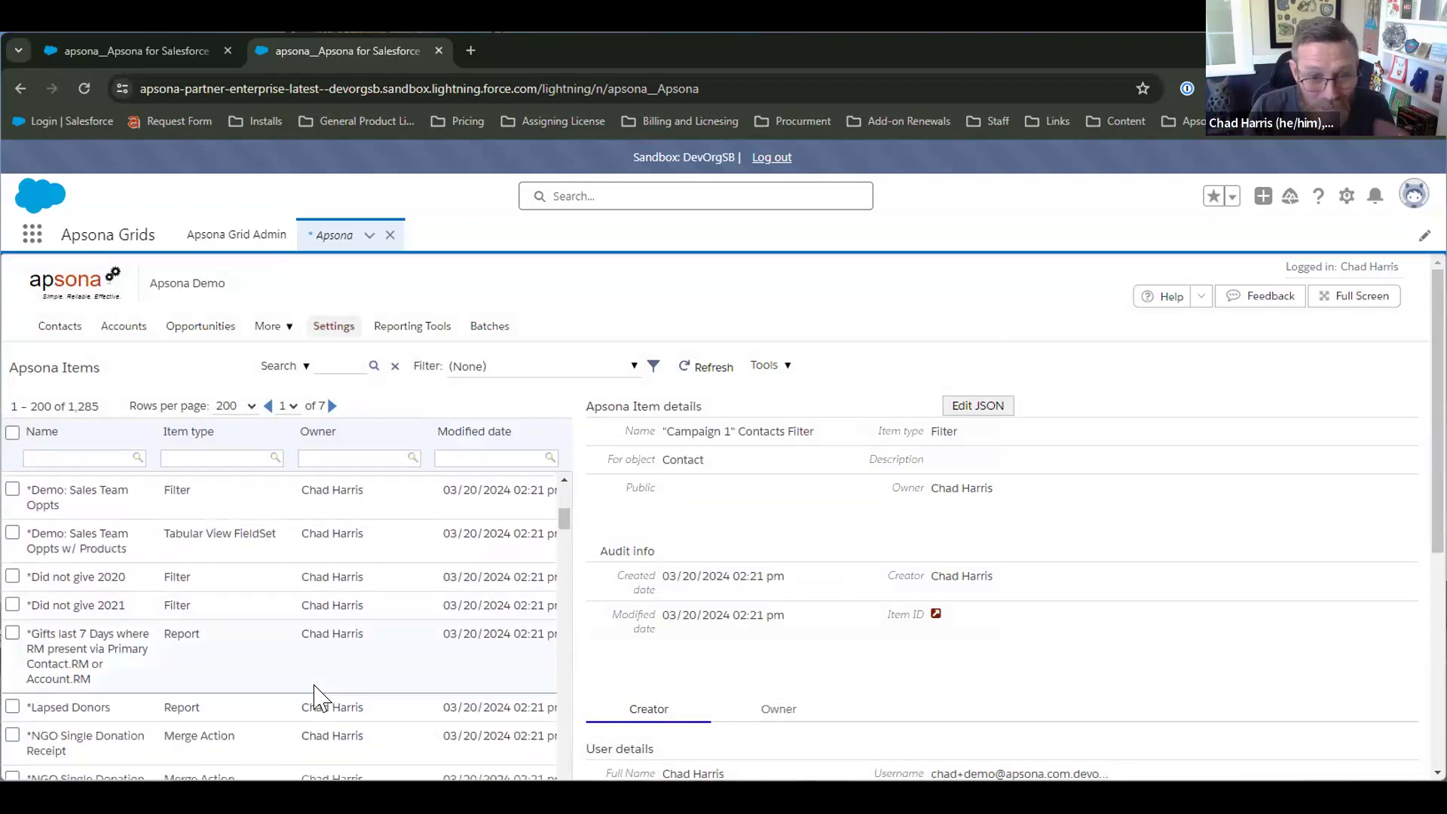
scroll(407, 657, up, 3)
scroll(438, 656, up, 3)
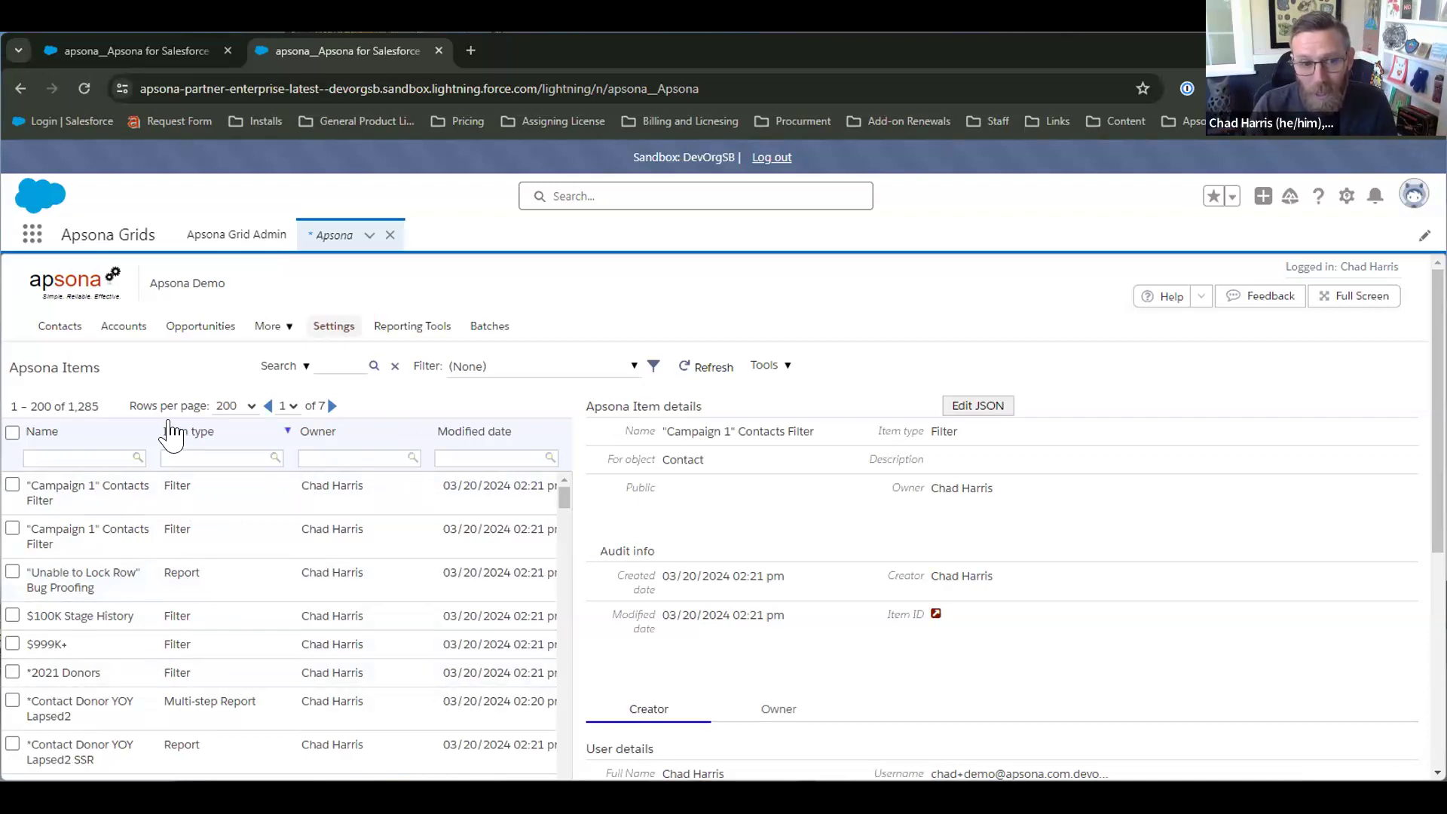
drag(99, 365, 74, 366)
click(105, 366)
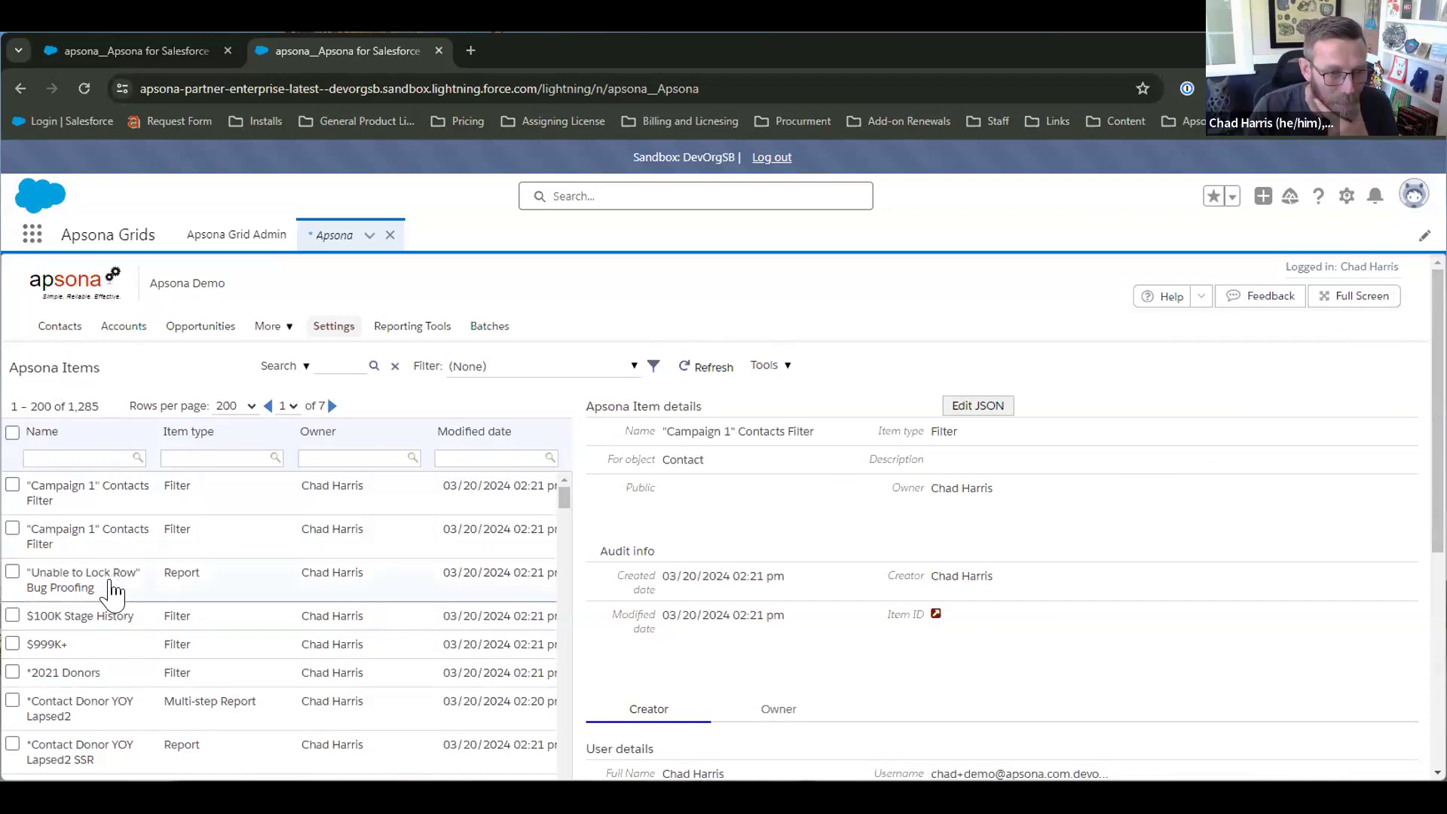
- Filter the Apsona Items list to Item type 'is among' Merge Action, showing 301 items
click(238, 455)
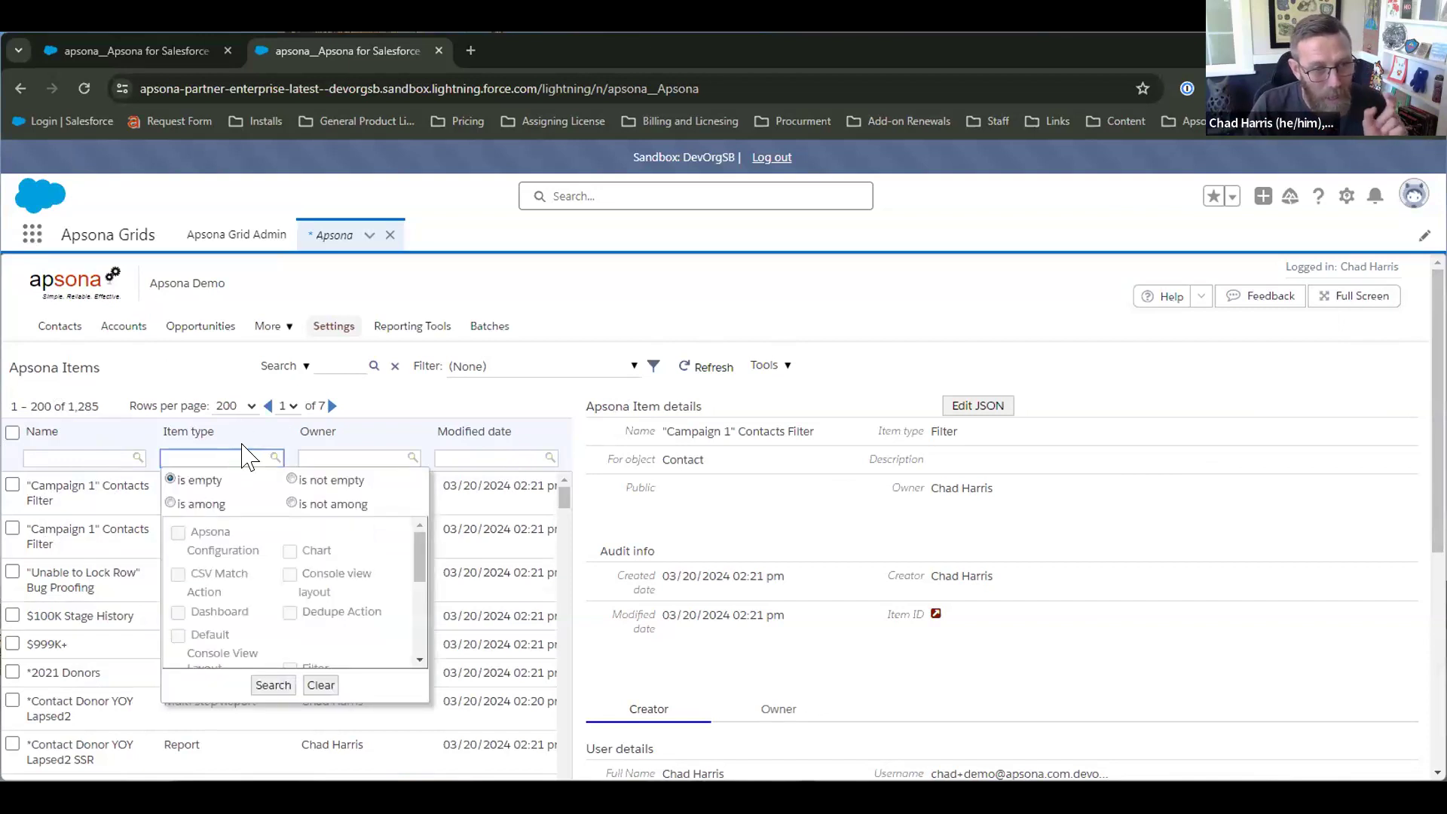
click(172, 505)
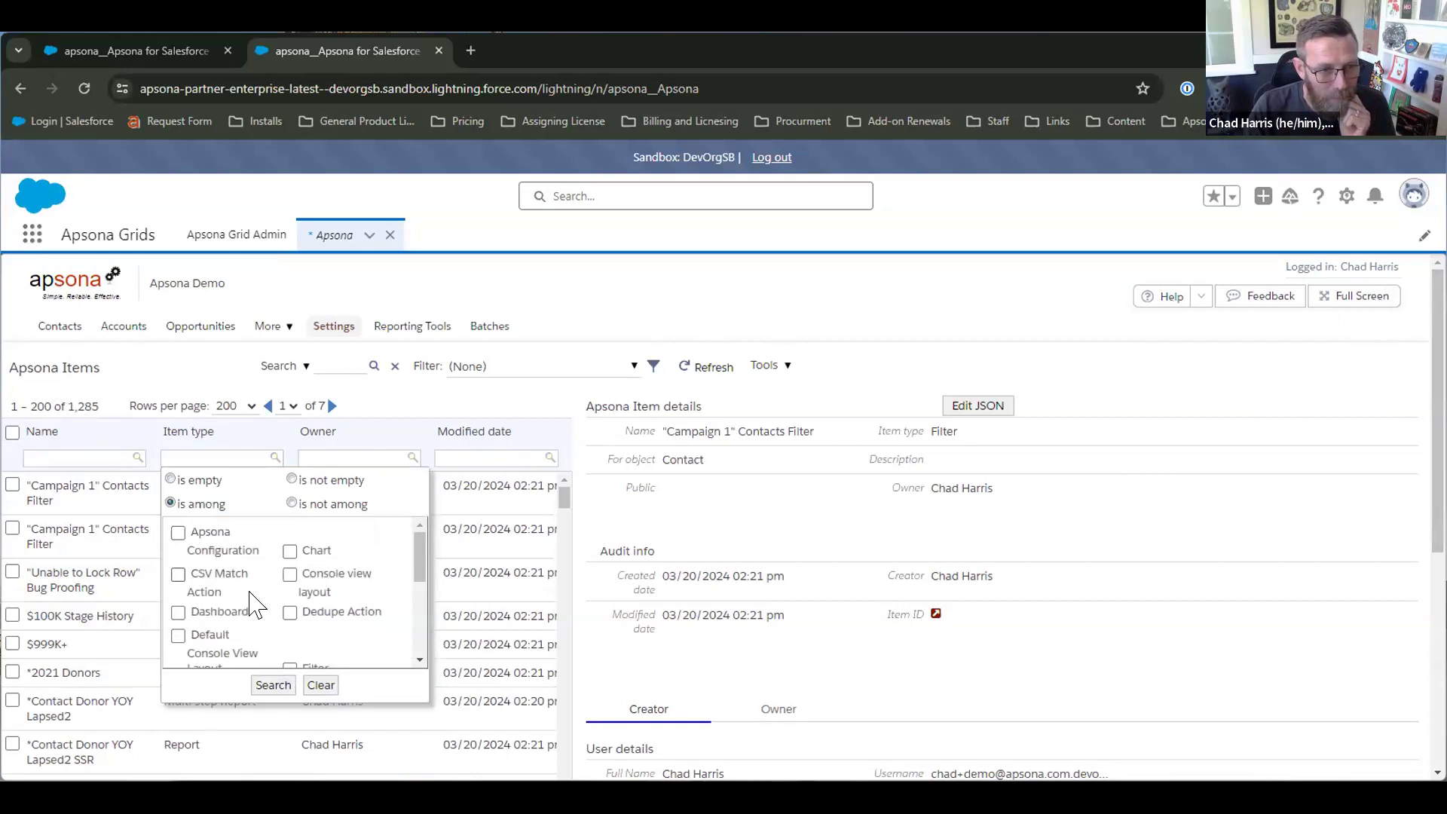
scroll(249, 603, down, 3)
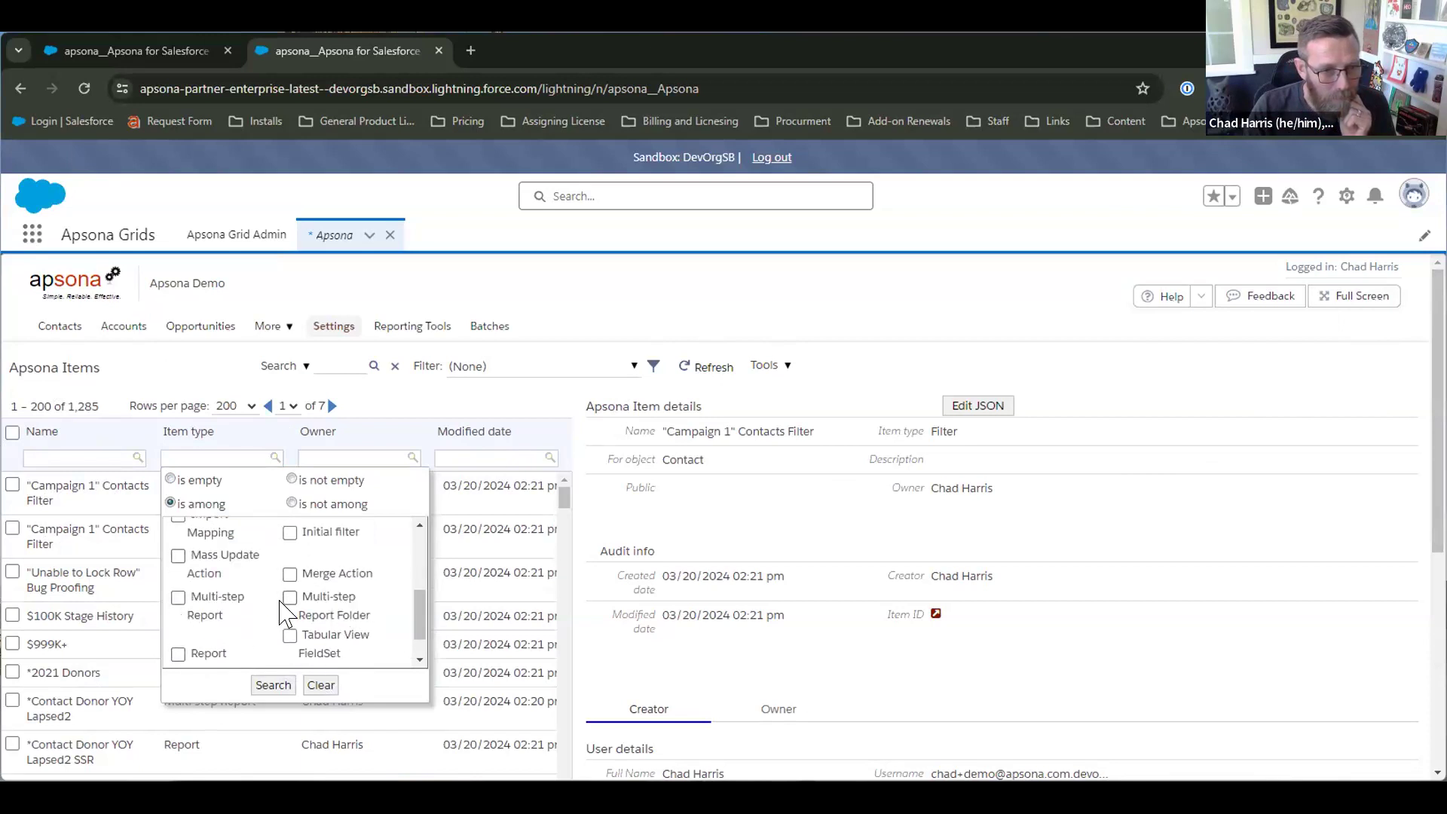
scroll(301, 633, down, 1)
scroll(315, 636, up, 5)
scroll(315, 635, down, 4)
click(290, 533)
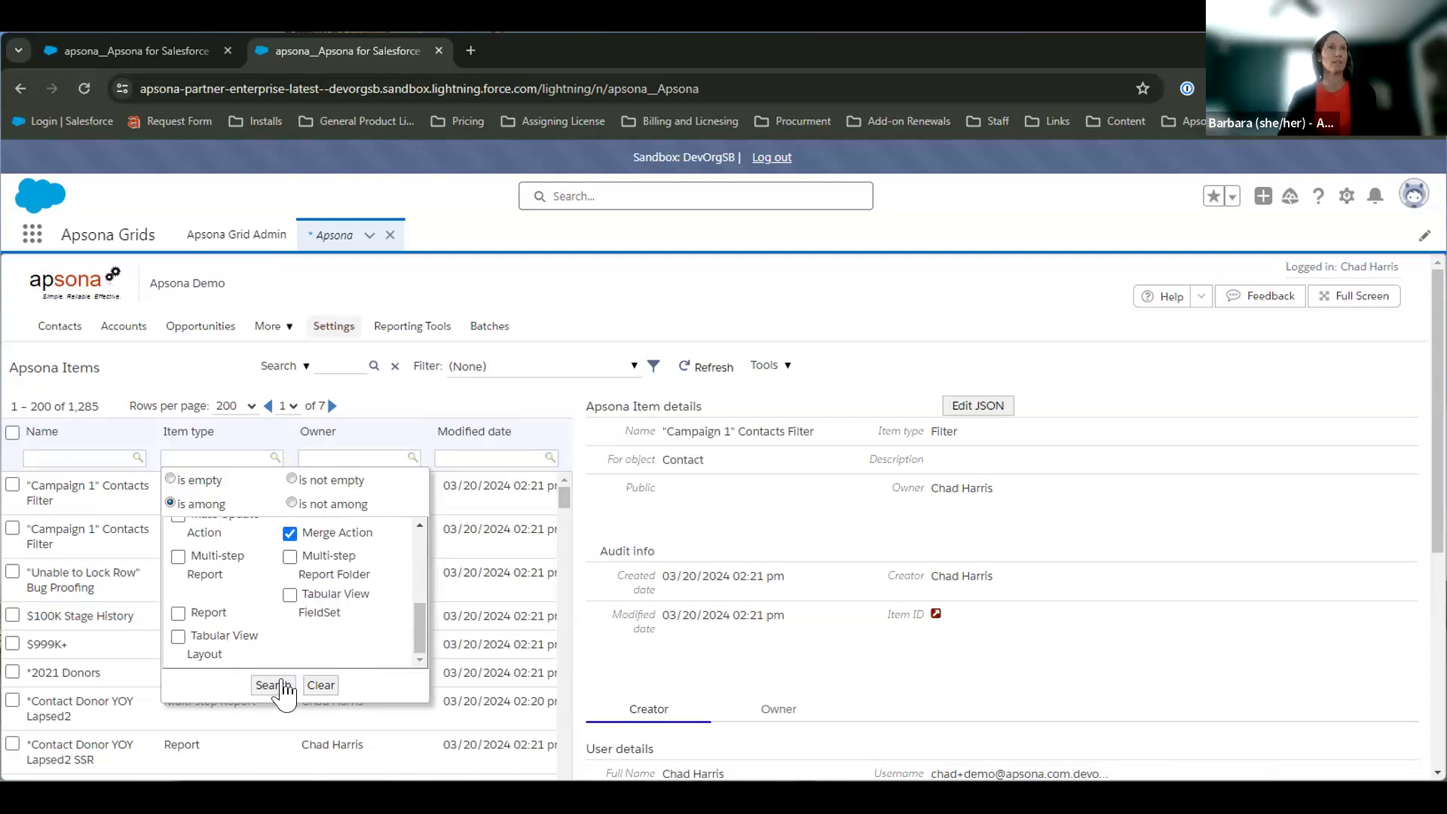
click(275, 685)
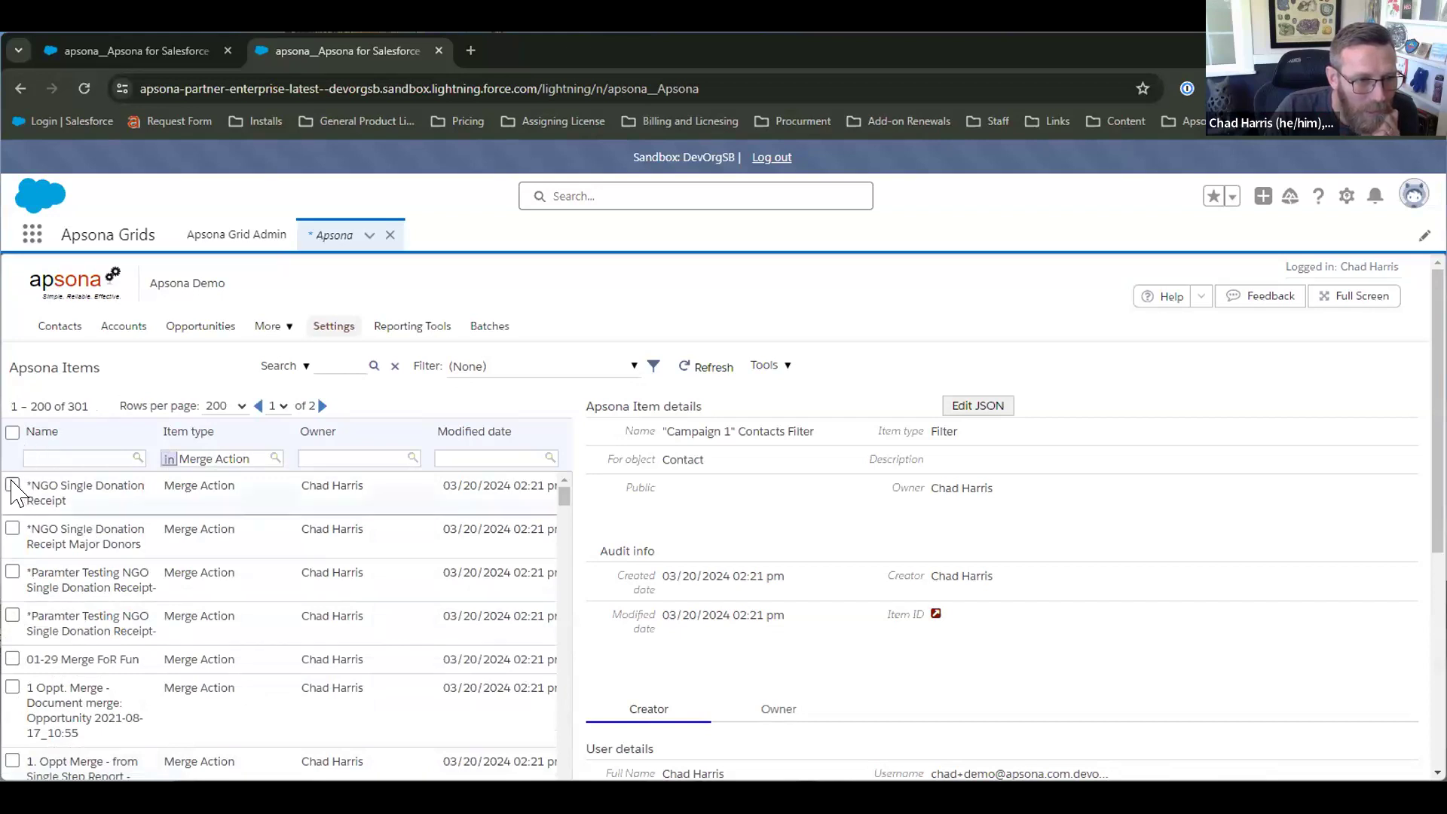
- Select the *NGO Single Donation Receipt merge action to view its Opportunity details
click(14, 486)
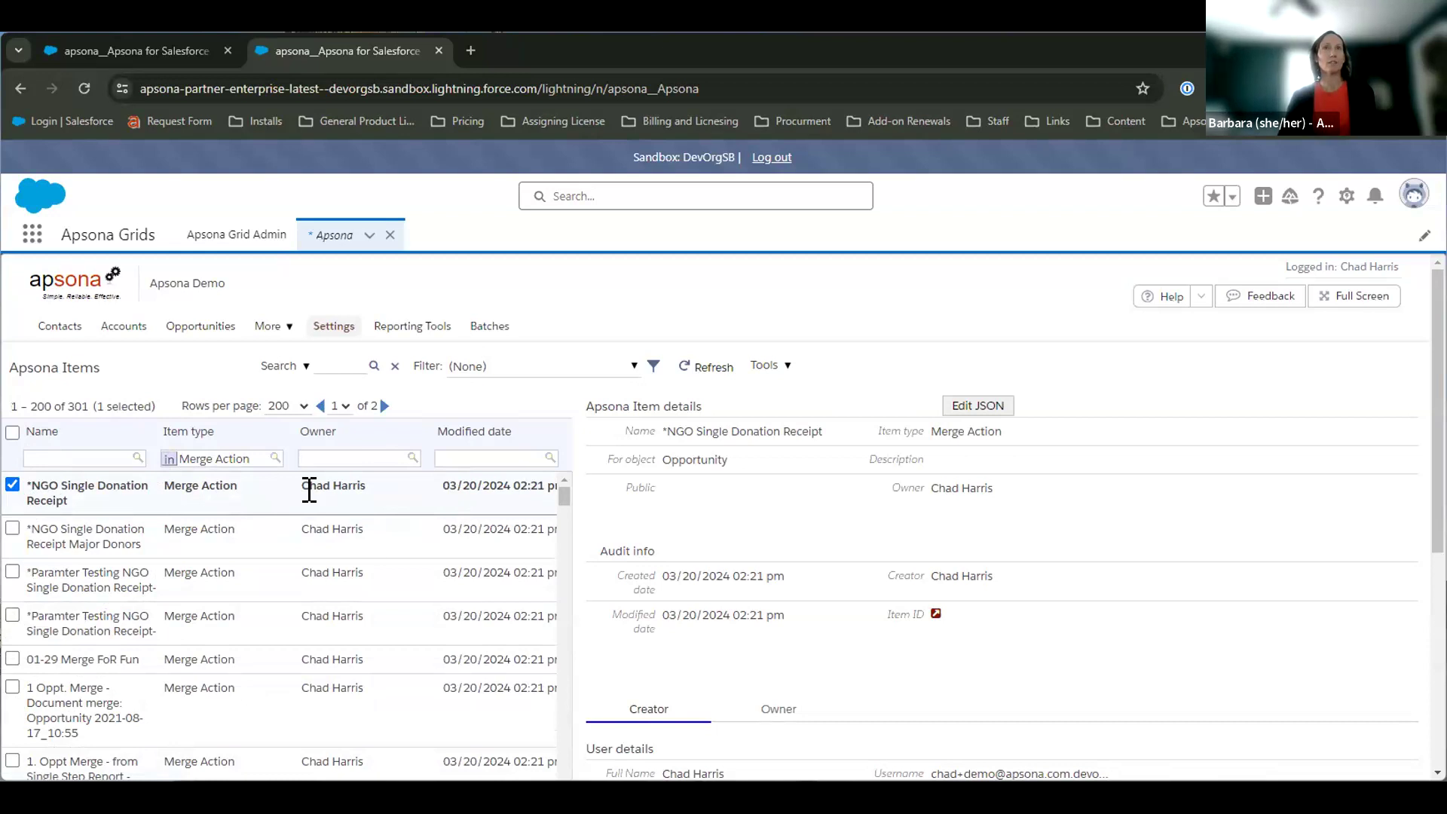
scroll(879, 540, down, 3)
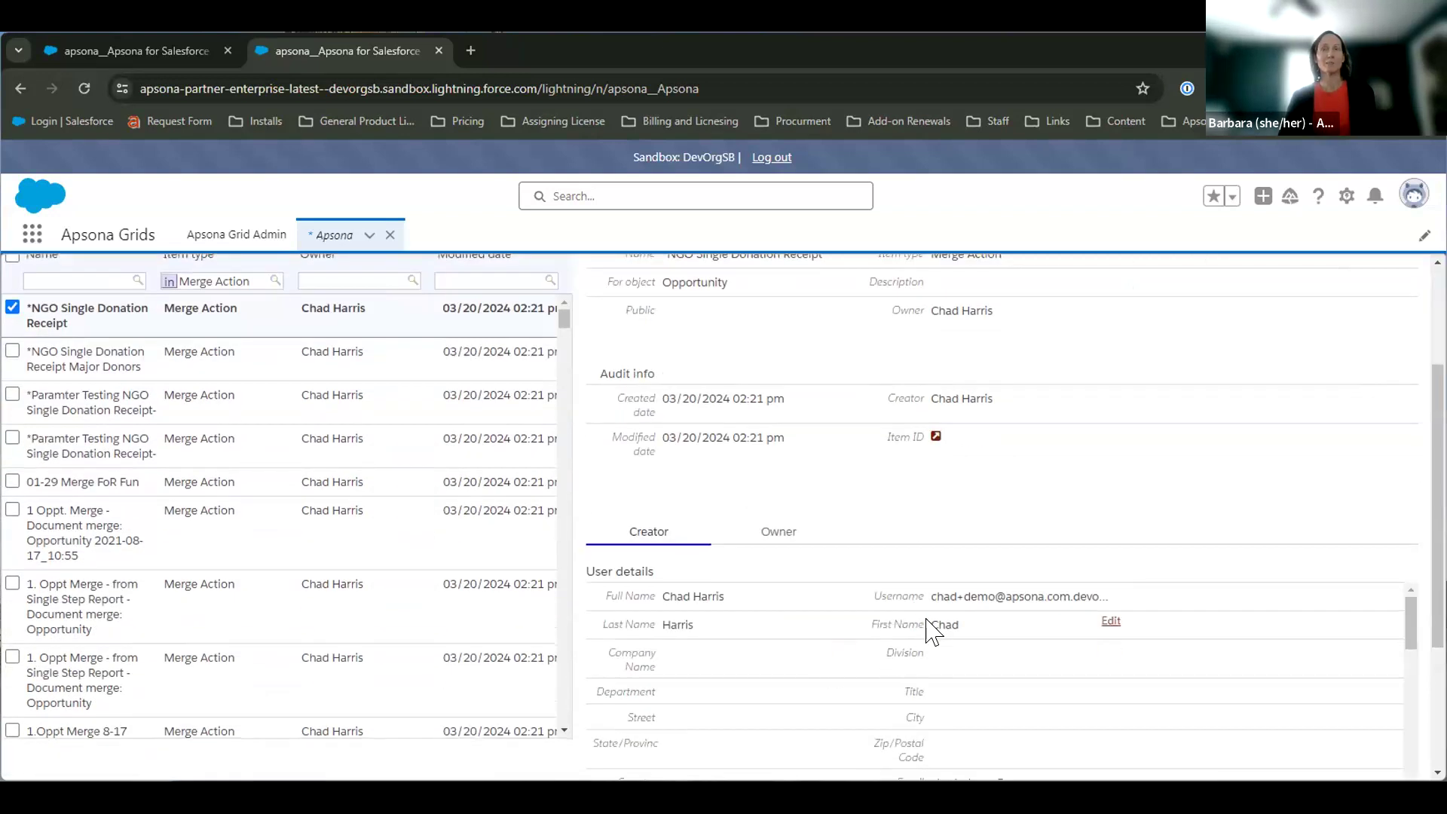
scroll(934, 626, up, 3)
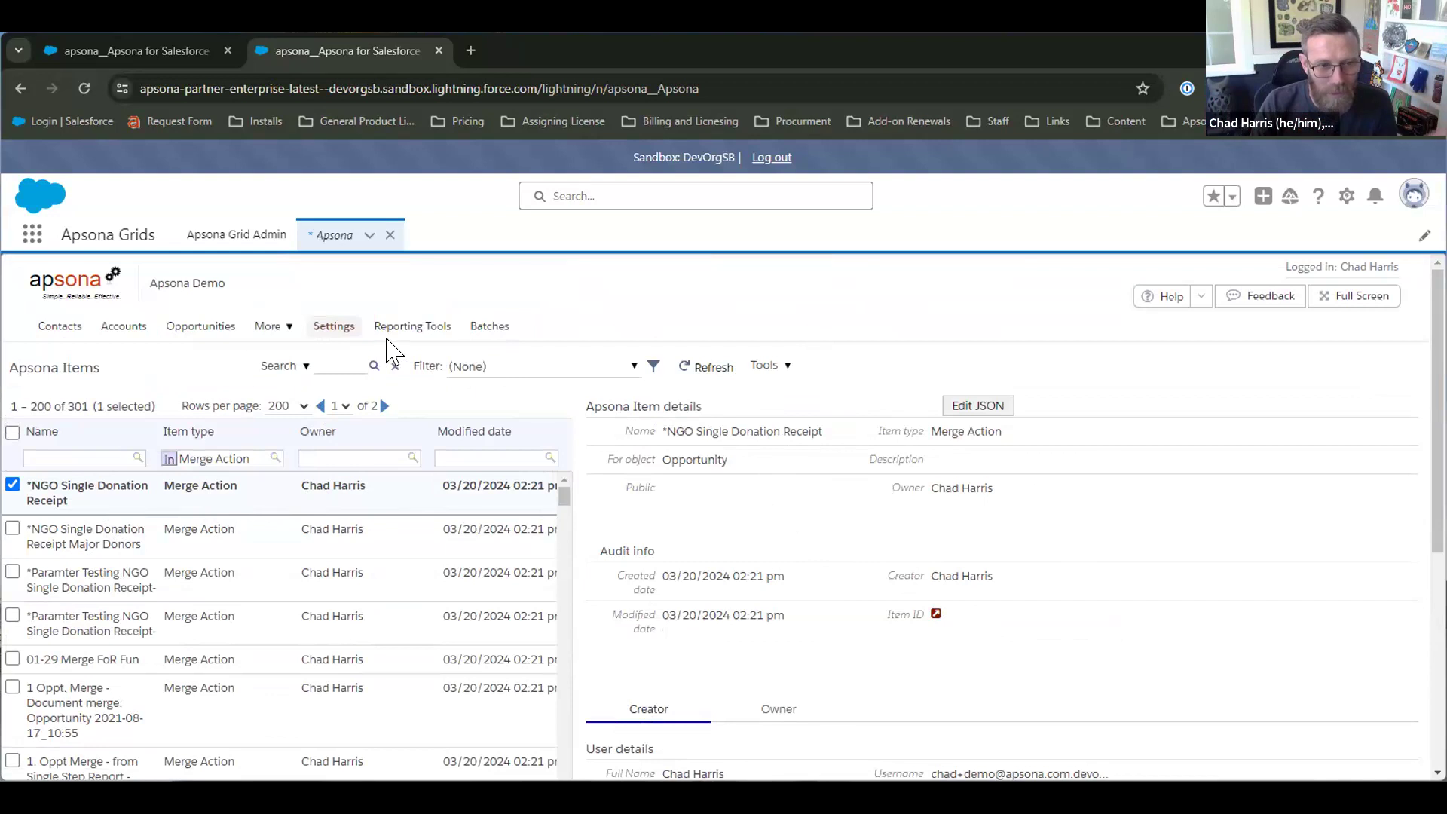
mouse_move(332, 346)
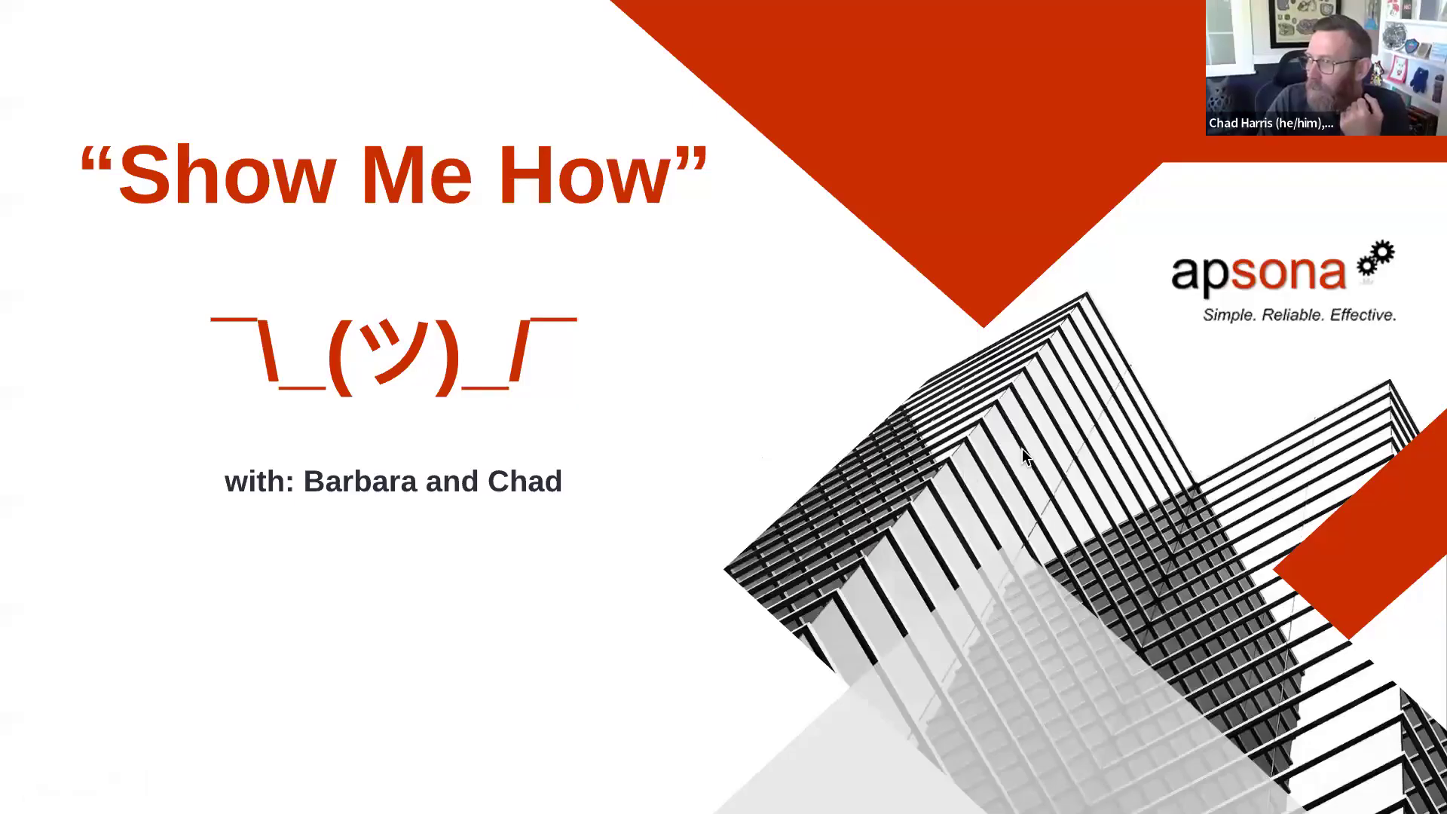
- Advance the slideshow to the Enjoy Exceptional Customer Support slide
key(Right)
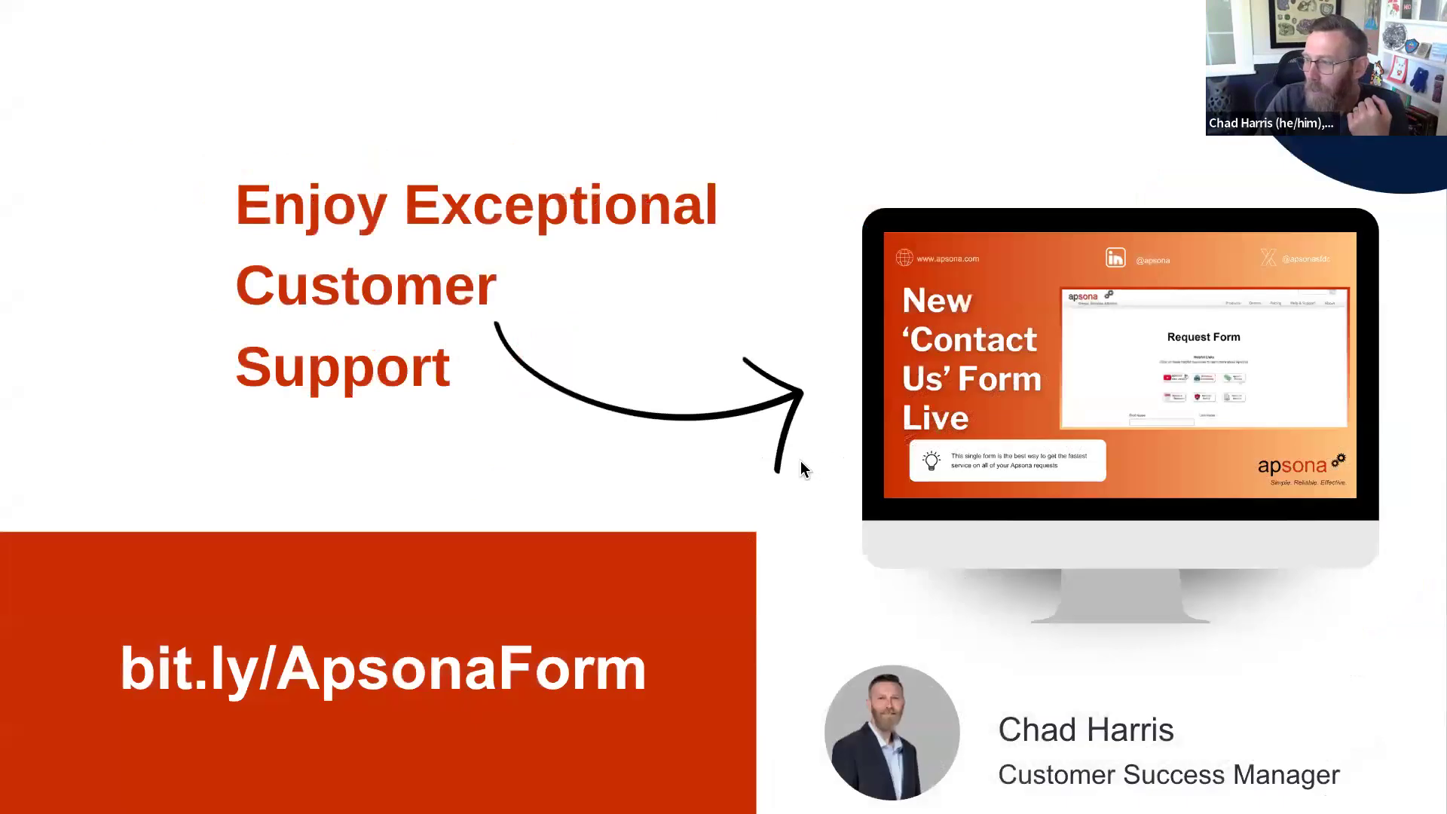